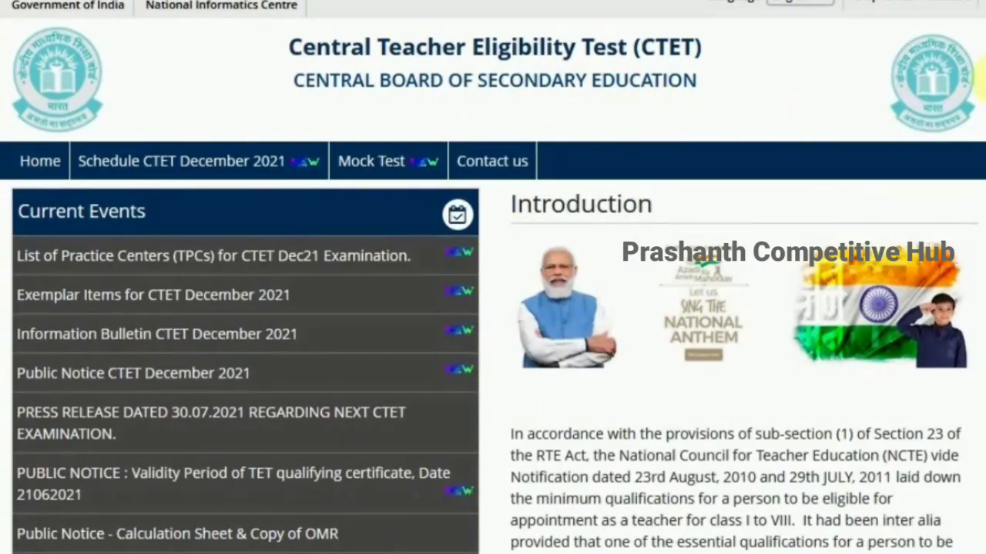
- Scroll down the CTET home page to find the December 2021 application link
scroll(538, 250, "down", 1)
scroll(693, 231, "down", 10)
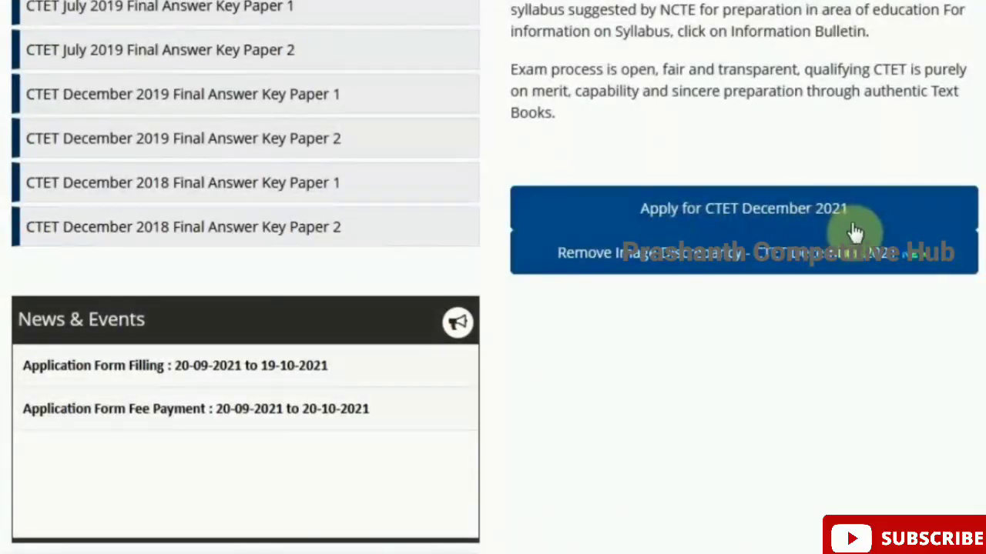
- Open the CTET December 2021 application page and start a new candidate registration
left_click(705, 225)
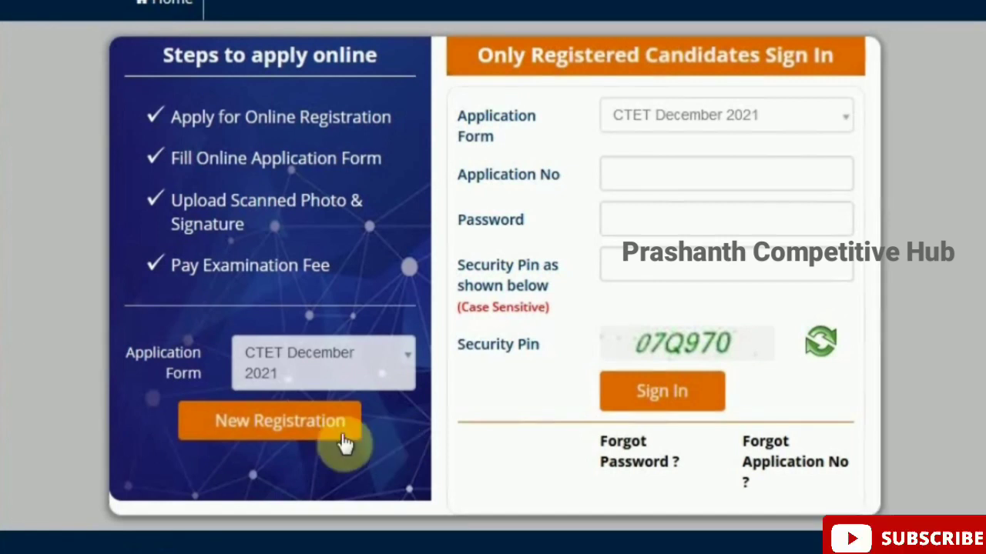
left_click(284, 431)
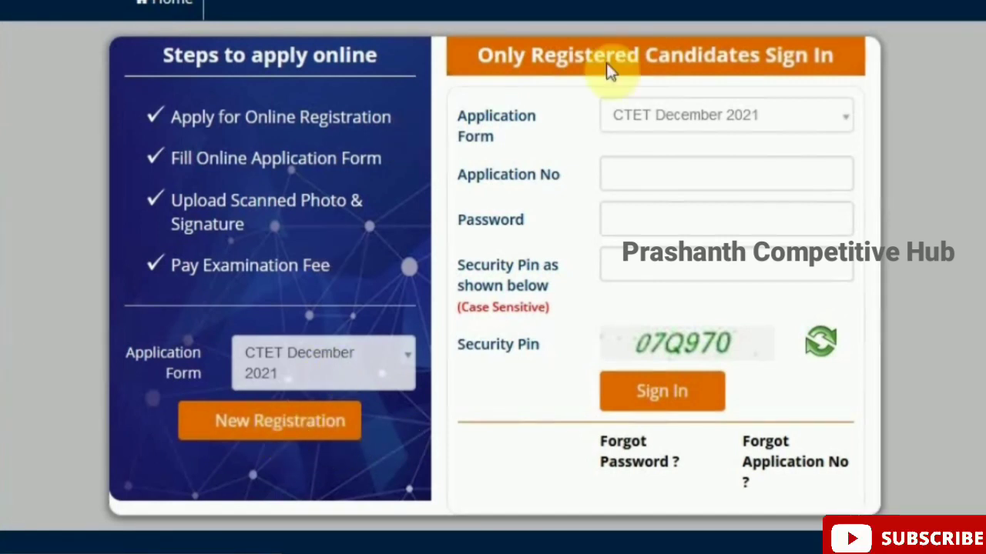
- Read through the instructions, tick the Information Bulletin declaration, and proceed to the registration form
scroll(493, 347, "down", 2)
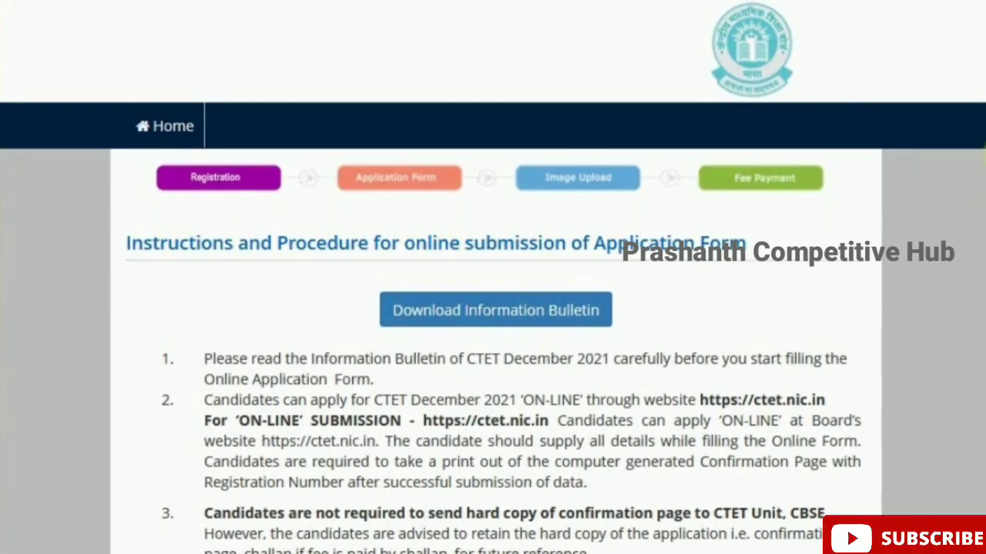
scroll(832, 180, "down", 4)
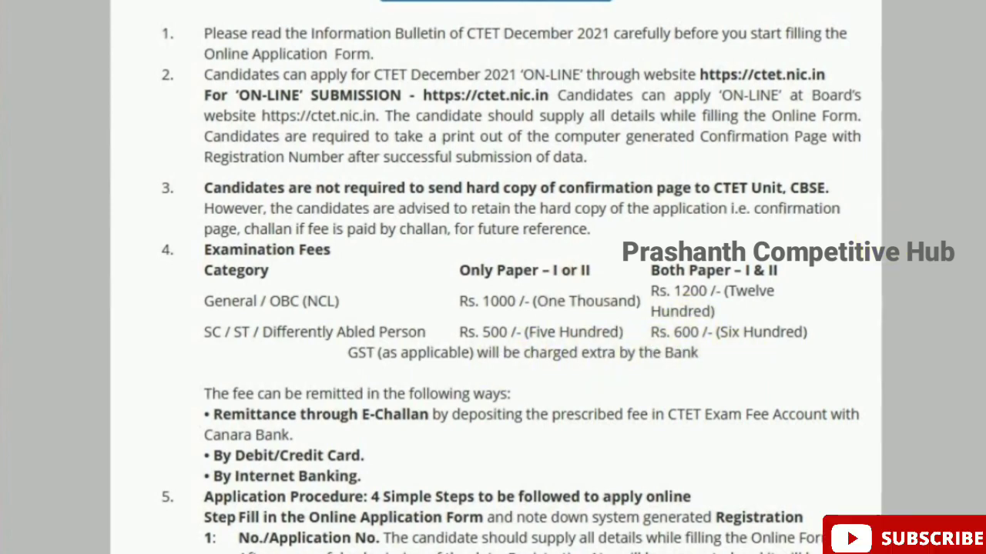
scroll(493, 277, "down", 4)
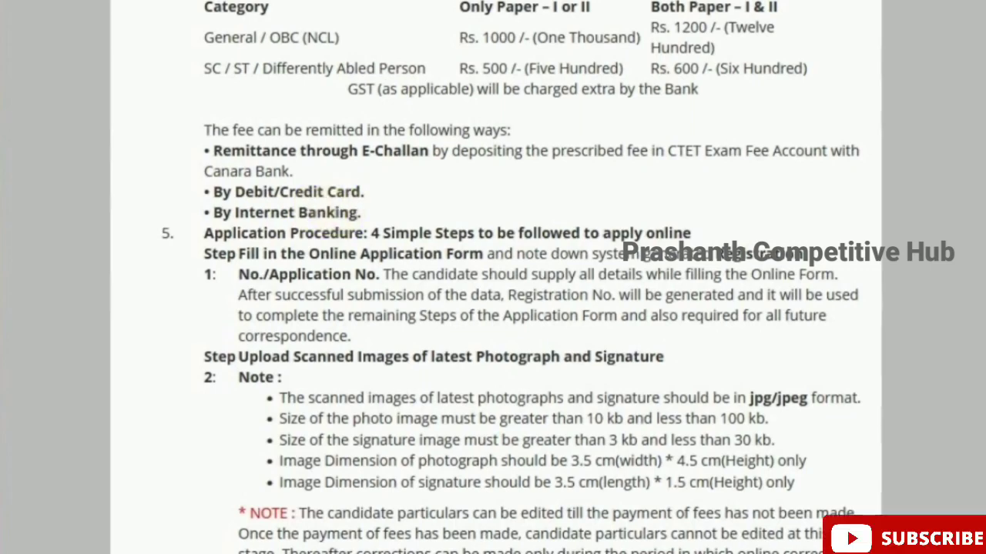
scroll(639, 11, "down", 6)
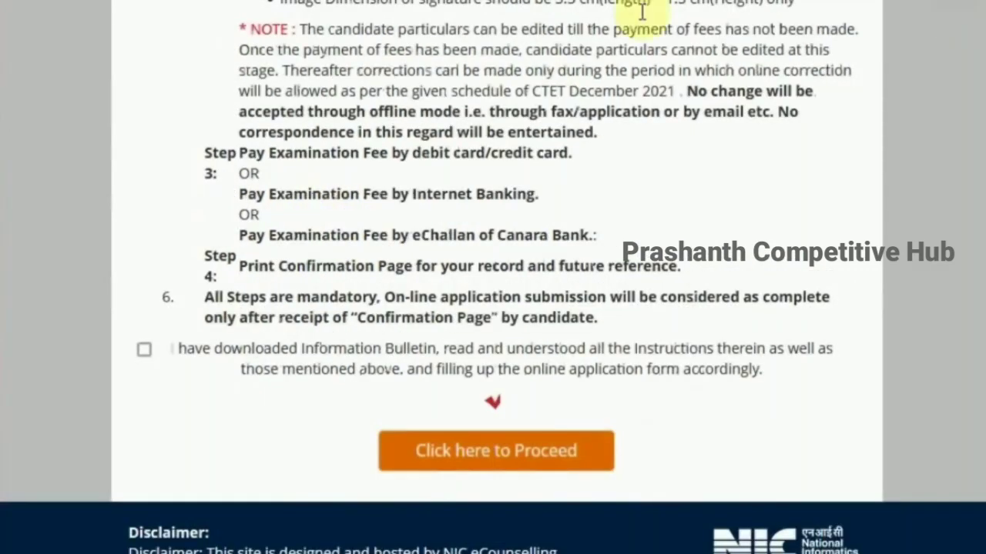
left_click(140, 352)
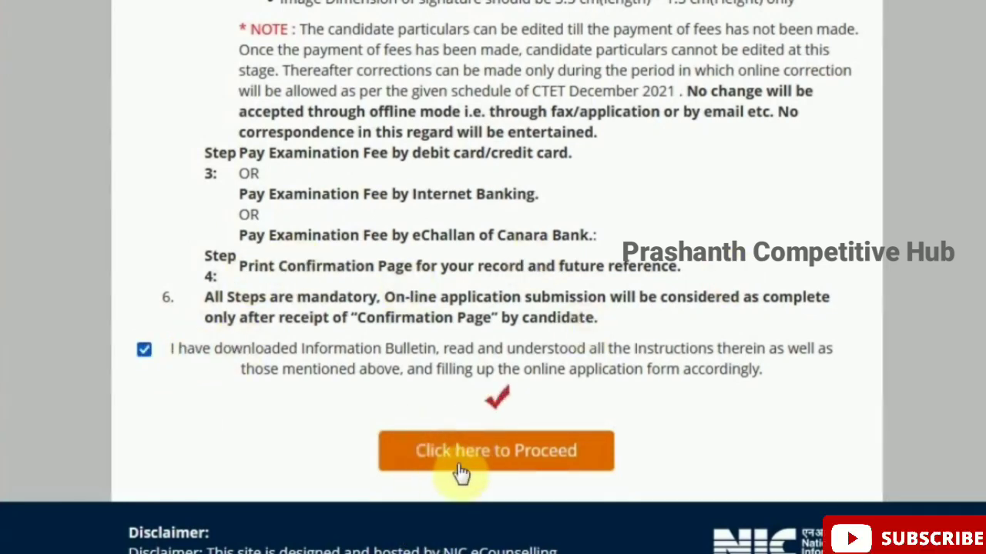
left_click(566, 455)
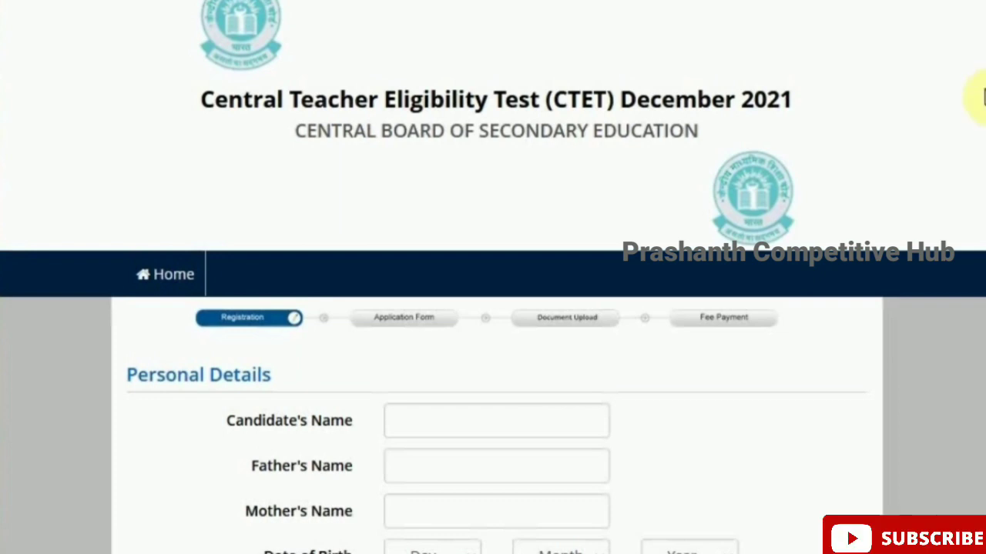
scroll(234, 185, "down", 5)
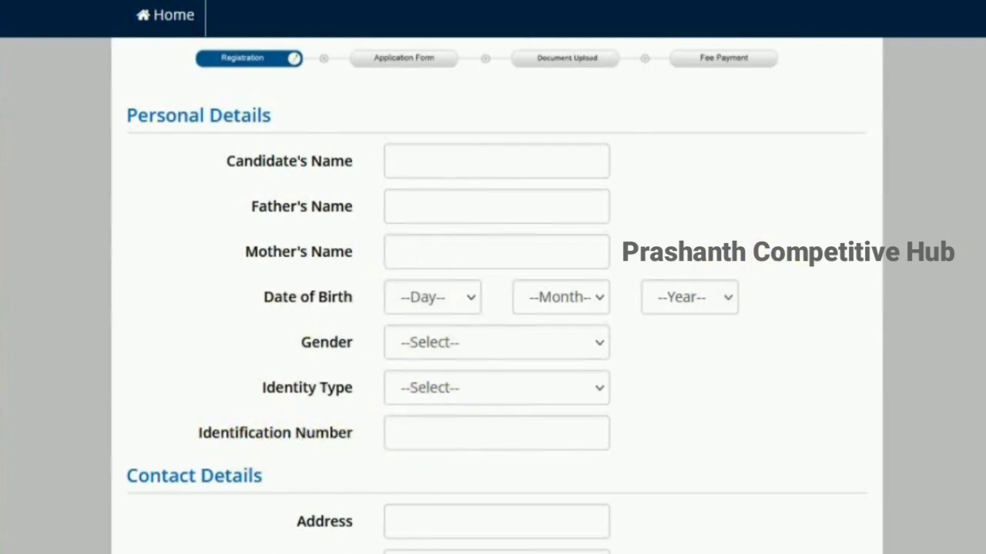
scroll(496, 308, "down", 4)
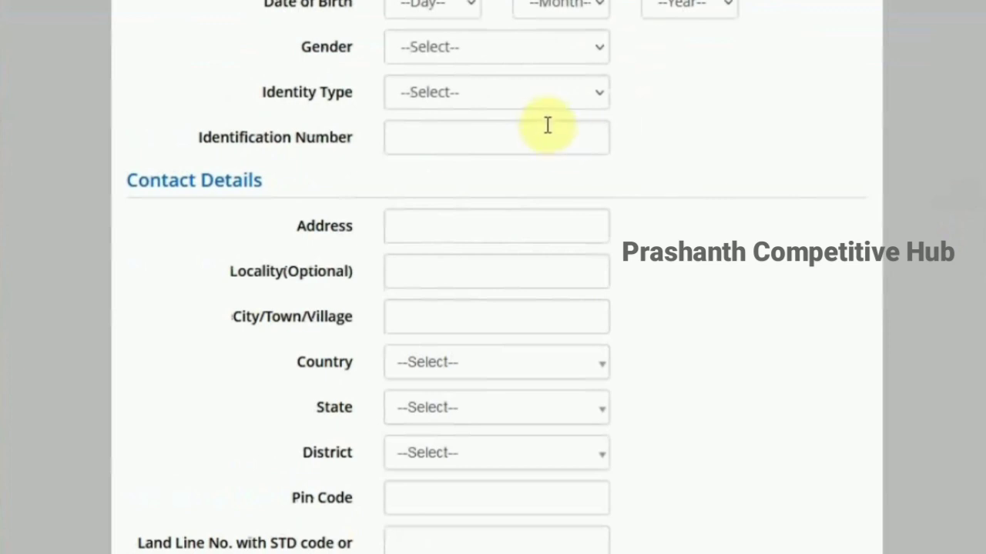
left_click(477, 96)
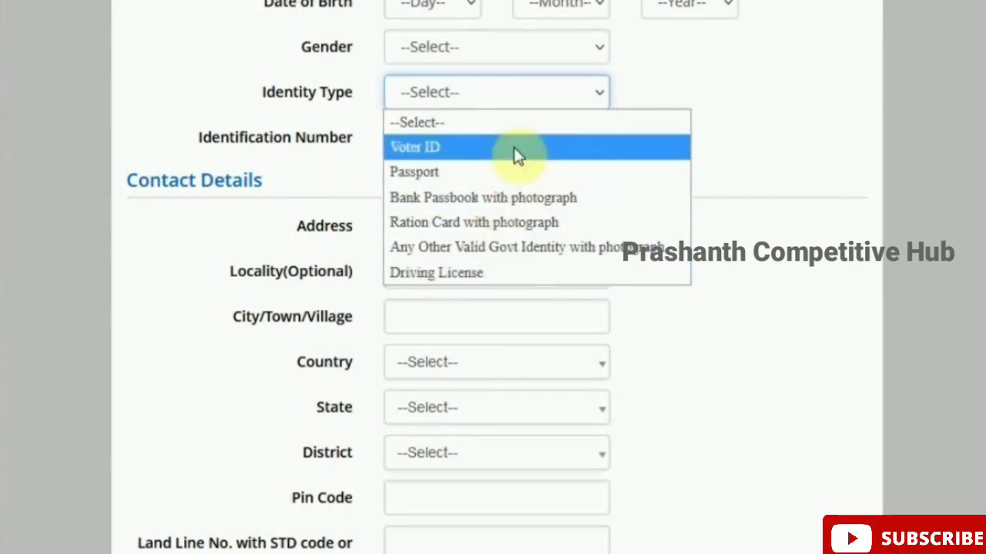
left_click(756, 128)
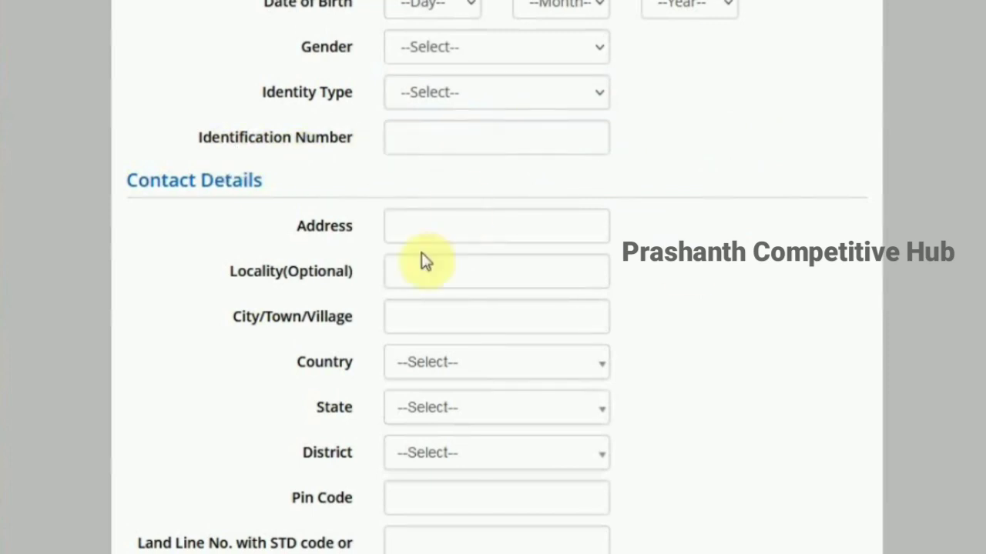
scroll(751, 260, "down", 1)
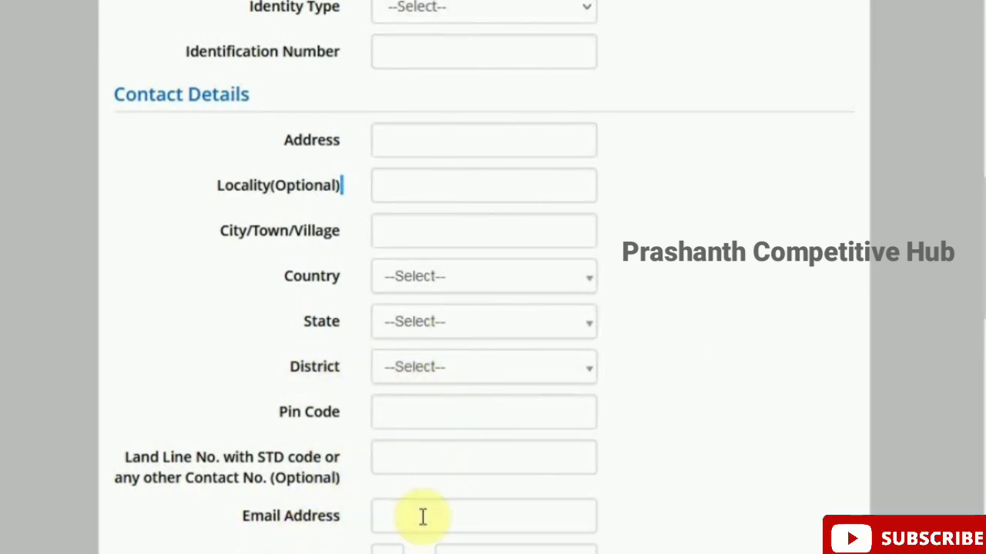
left_click_drag(980, 257, 979, 392)
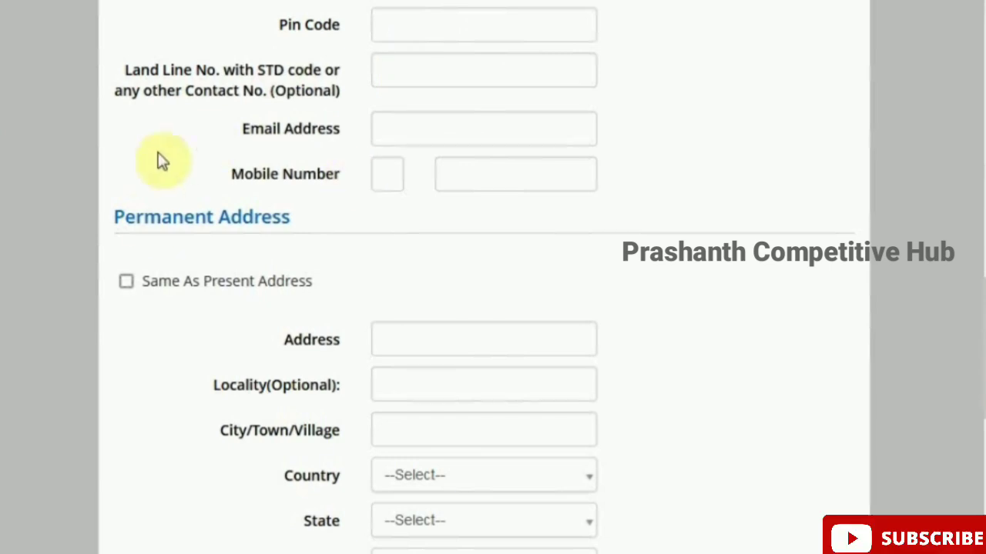
scroll(372, 204, "up", 4)
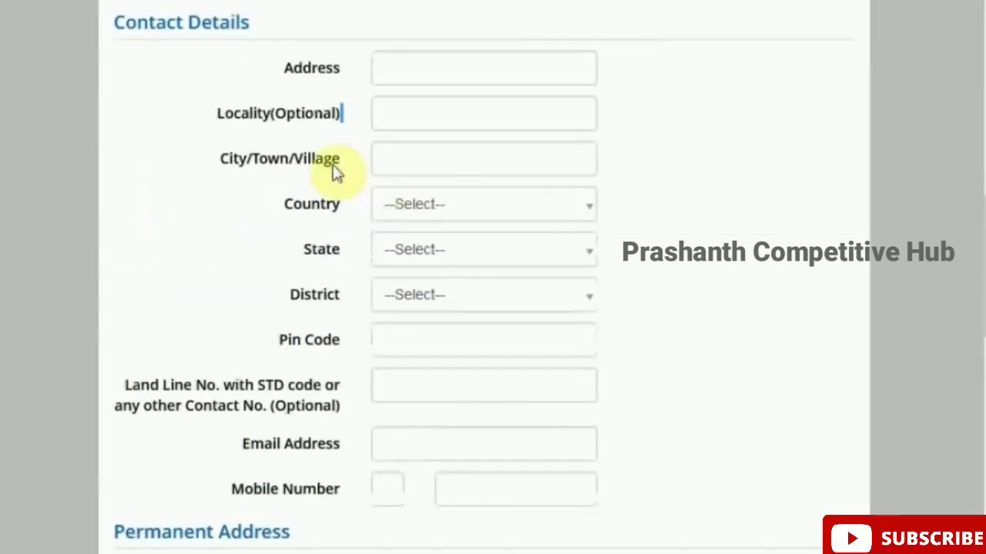
scroll(343, 181, "down", 3)
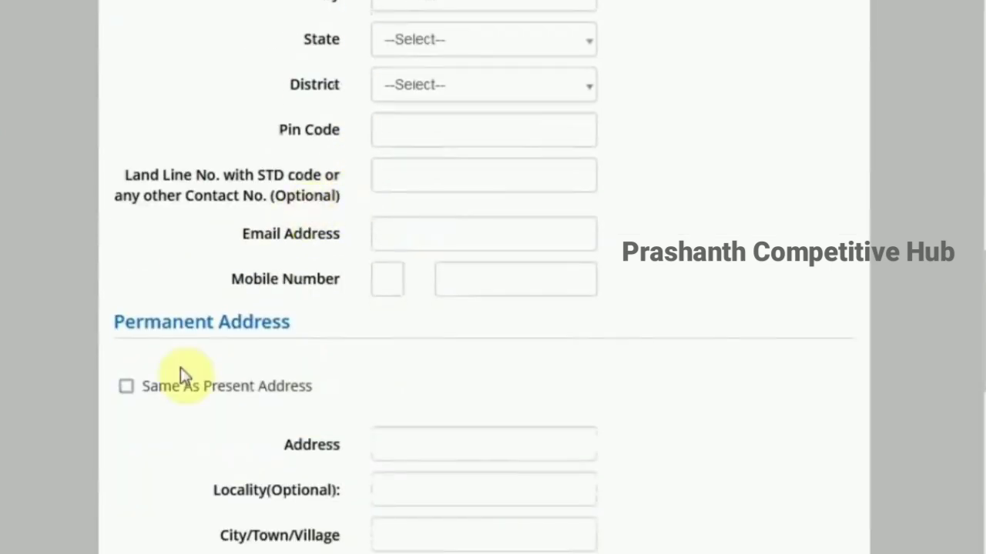
scroll(364, 319, "down", 4)
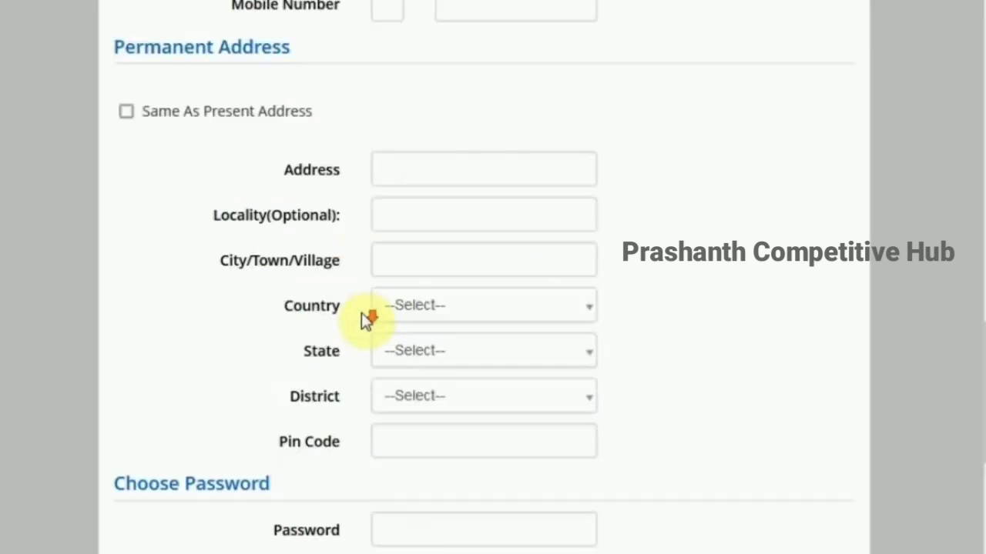
scroll(367, 320, "down", 3)
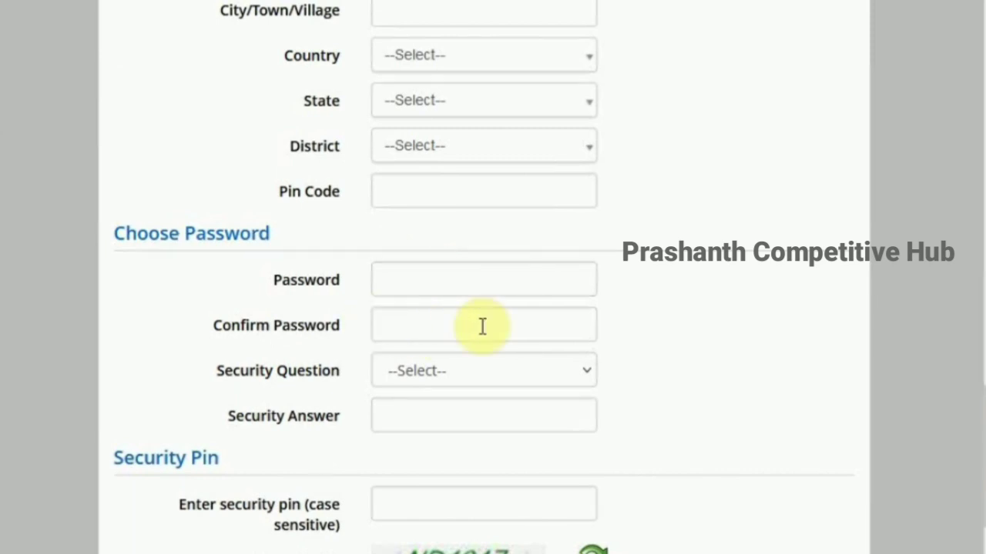
- Pick the first-school security question and dismiss the password rules popup
left_click(517, 373)
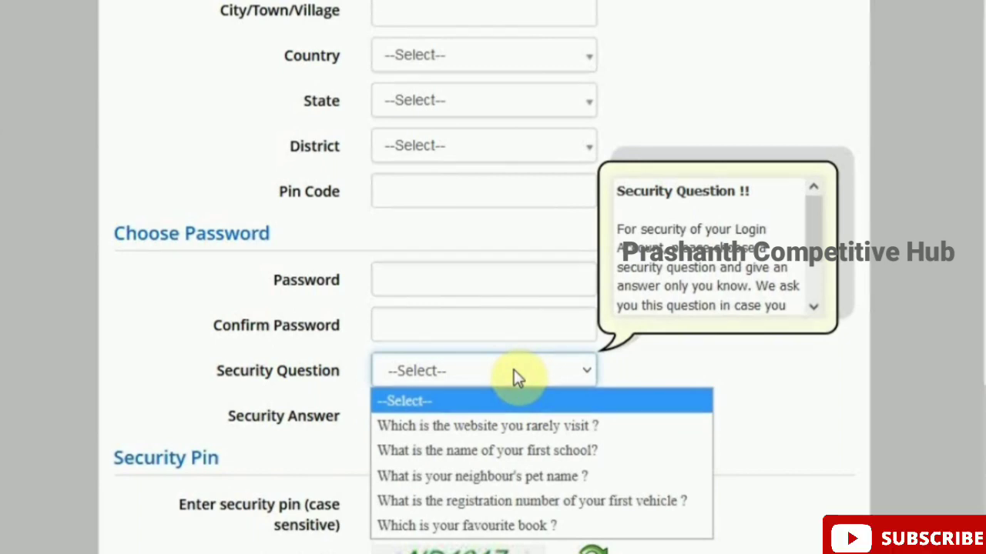
left_click(270, 408)
scroll(301, 391, "down", 3)
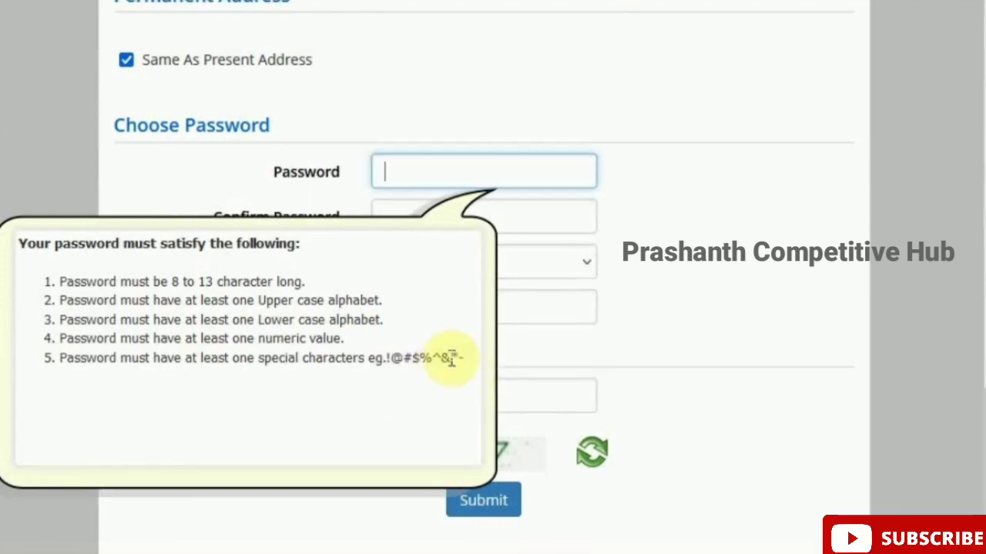
double_click(195, 175)
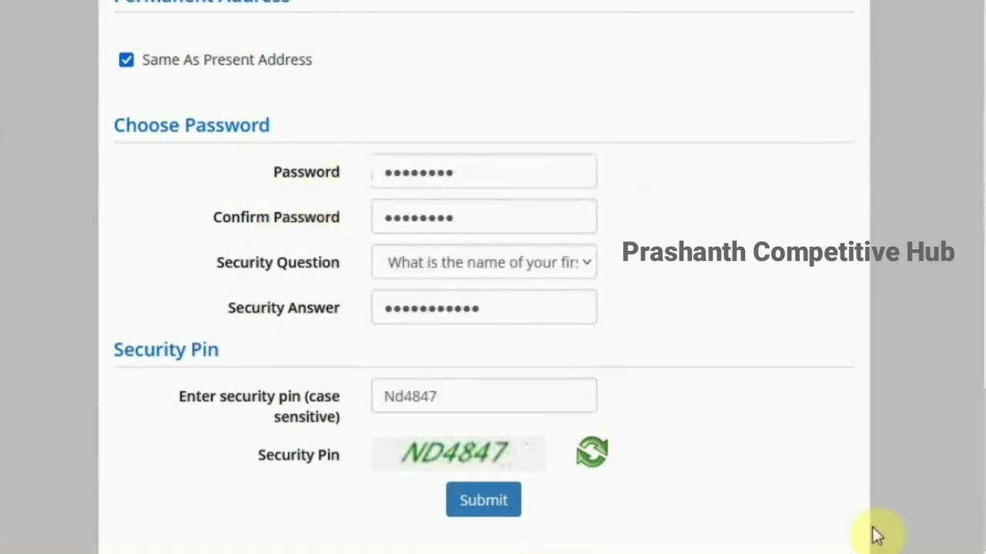
- Submit the details, close the review notice, agree to the declaration, and confirm sending the OTPs
left_click(501, 505)
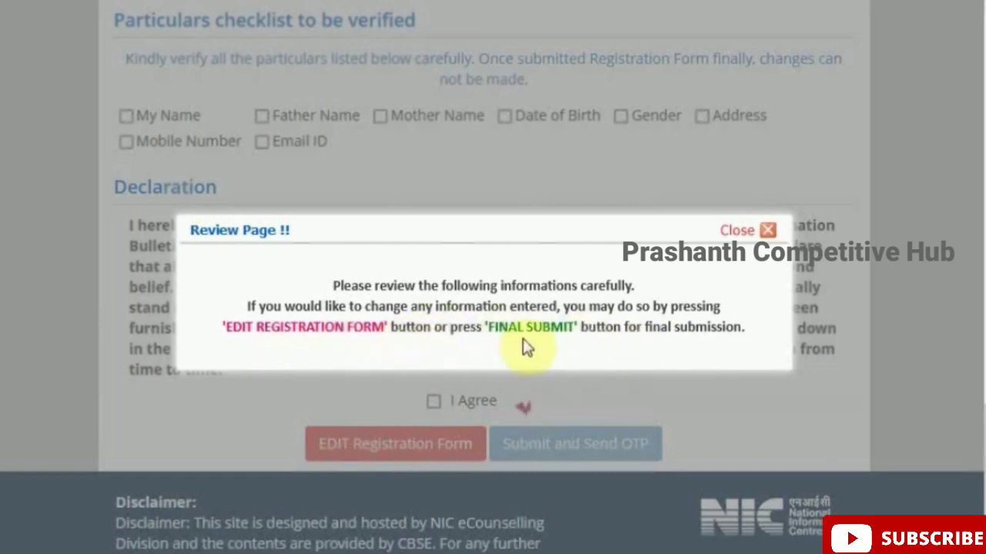
left_click(765, 229)
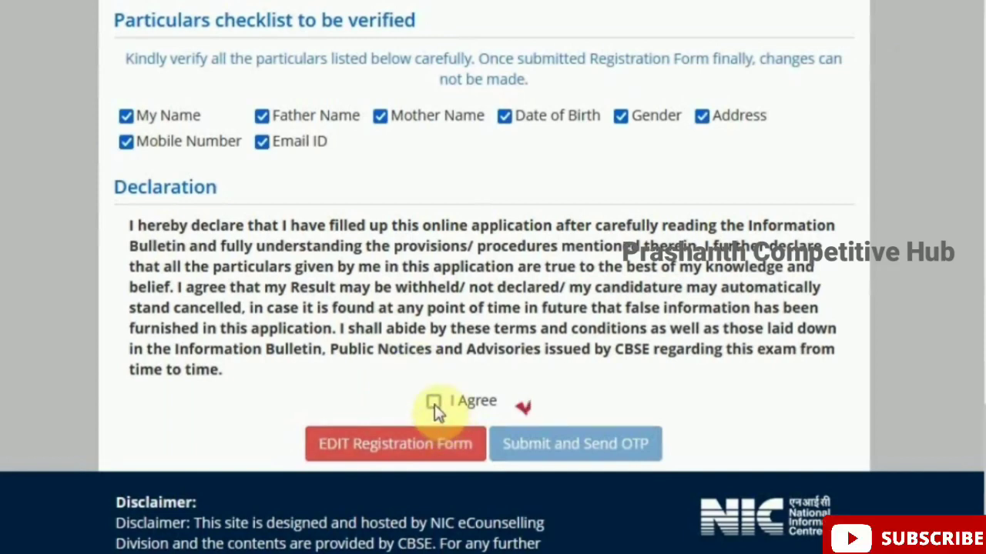
left_click(434, 402)
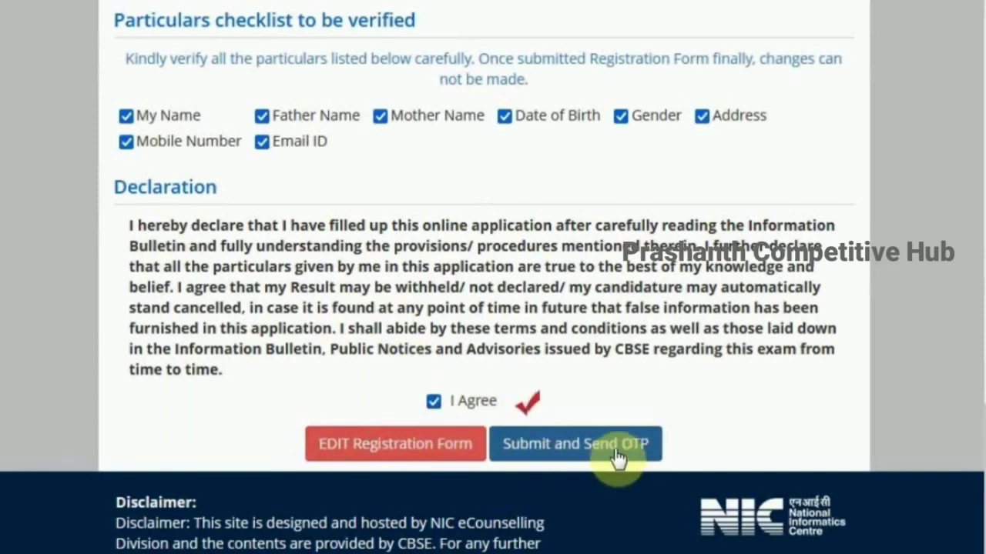
left_click(589, 451)
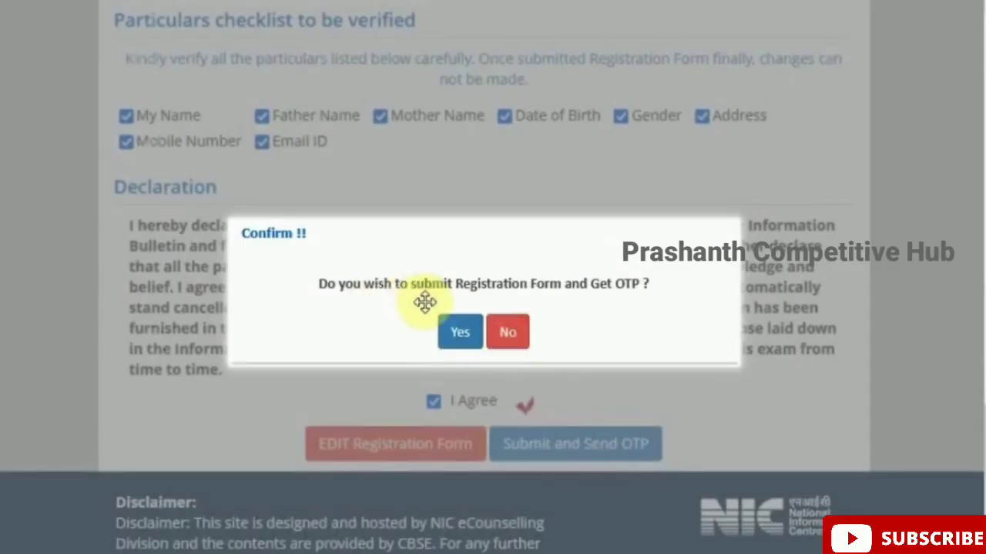
left_click(457, 338)
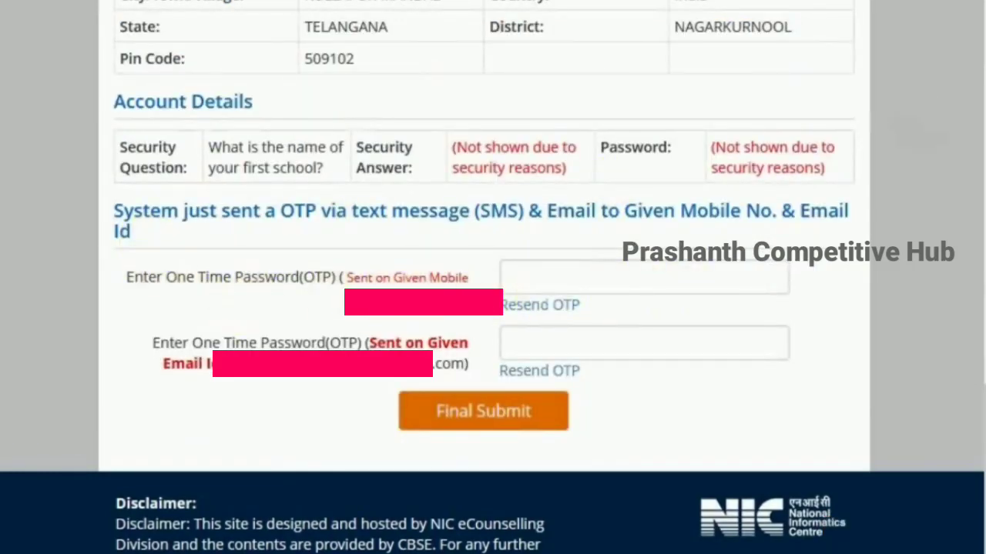
- Enter the mobile OTP received on the phone and click Final Submit
left_click(644, 277)
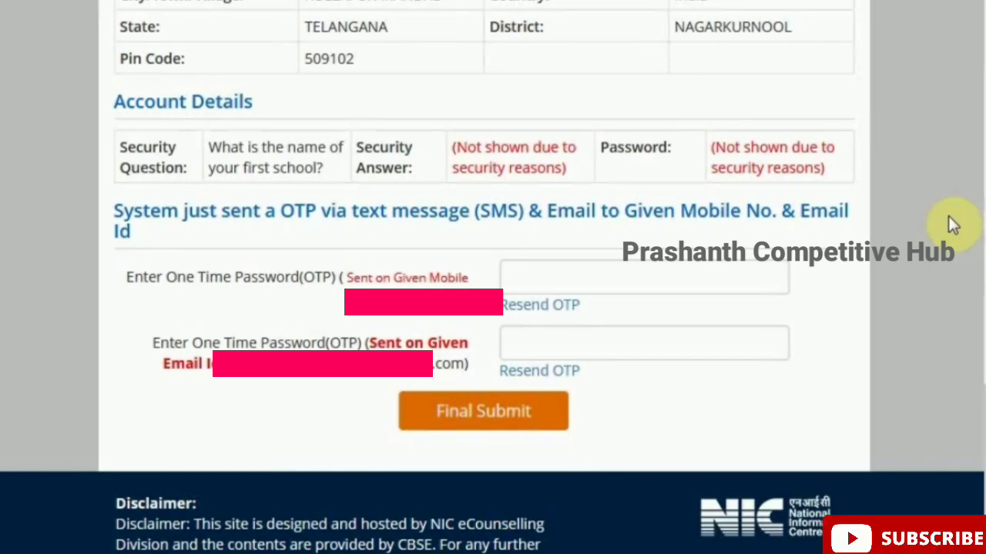
left_click(724, 275)
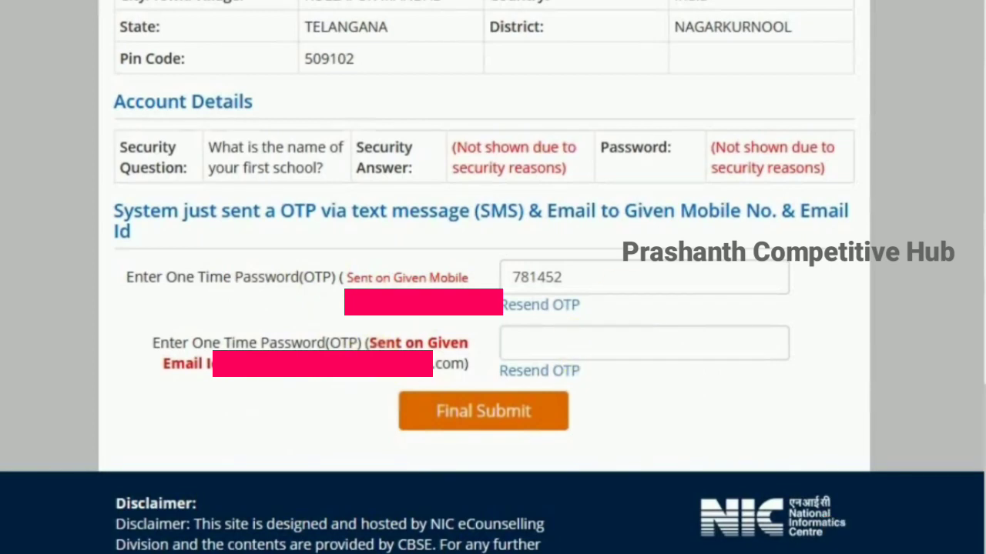
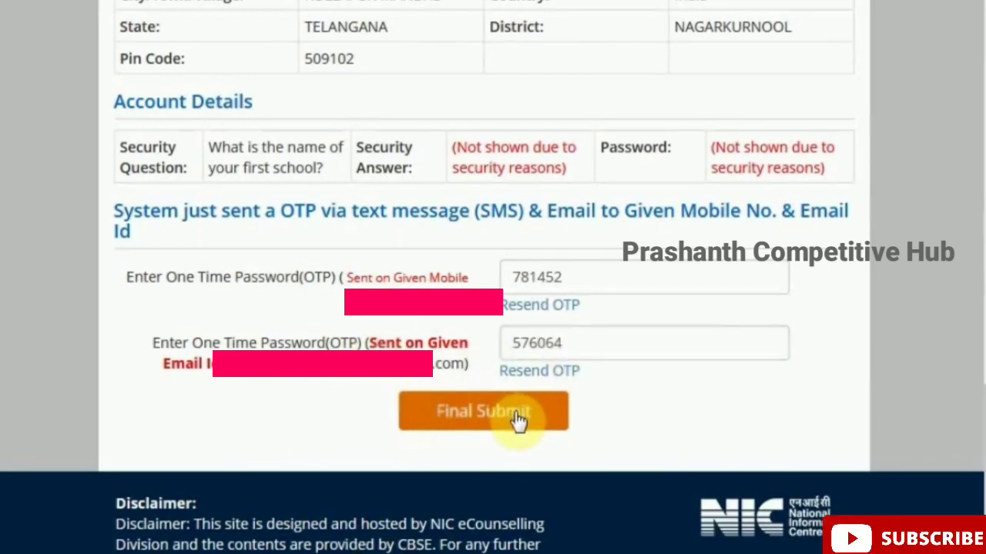
left_click(516, 419)
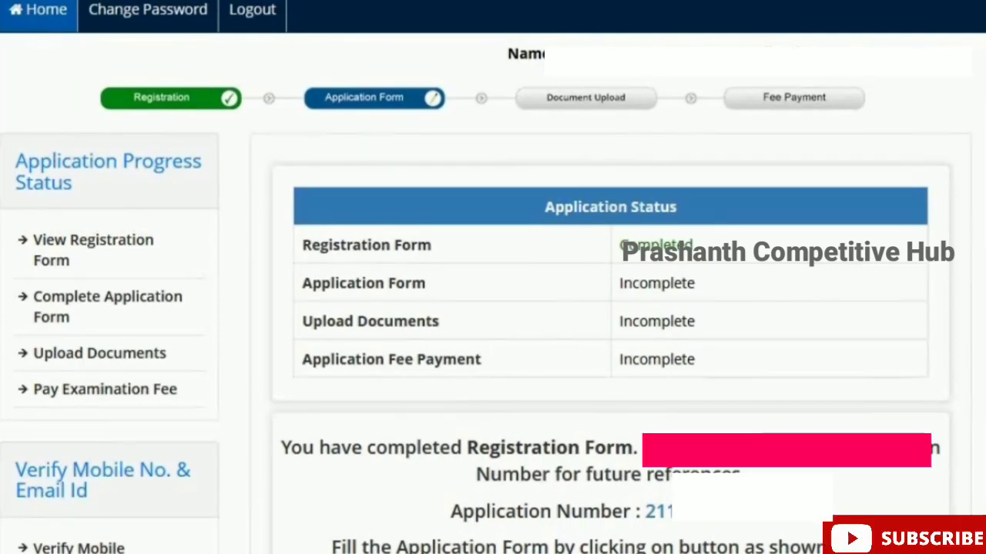
- Scroll down through the Application Form's Personal Details section
scroll(492, 308, "down", 1)
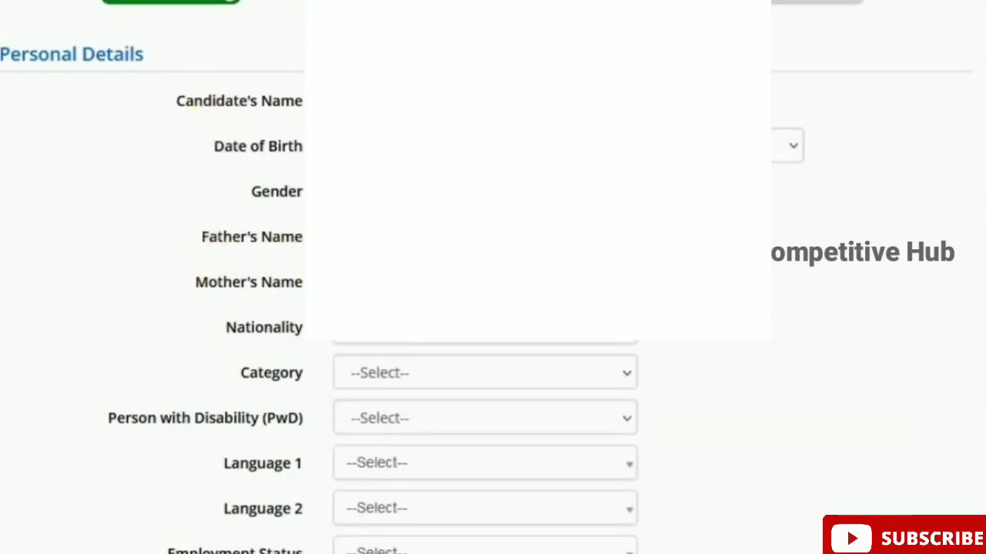
scroll(982, 181, "down", 1)
scroll(984, 189, "up", 2)
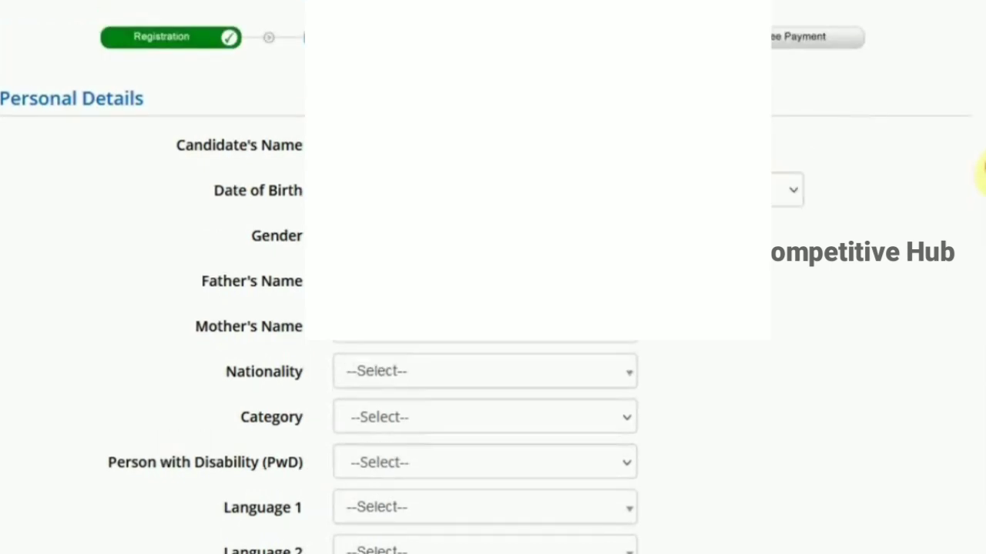
scroll(982, 185, "down", 5)
scroll(981, 249, "up", 1)
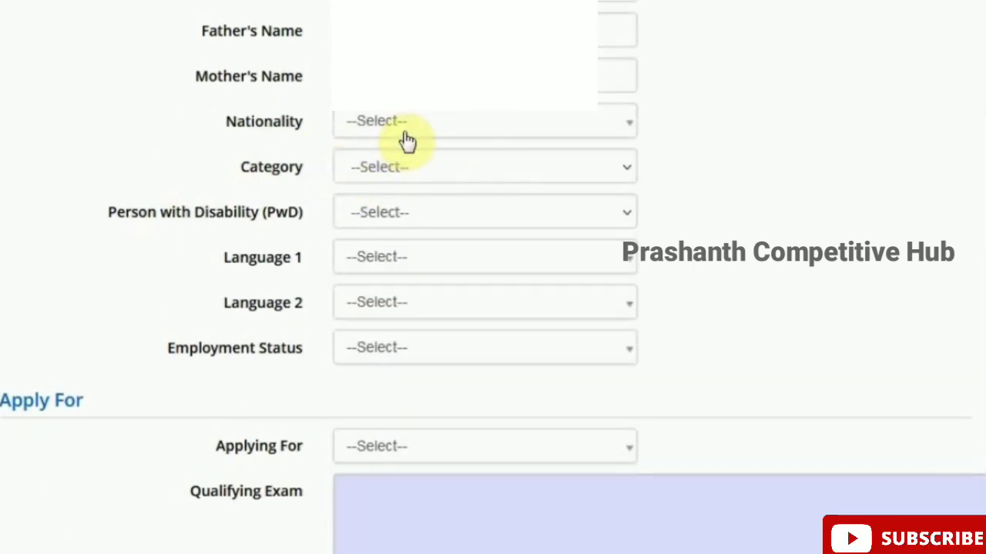
left_click(406, 169)
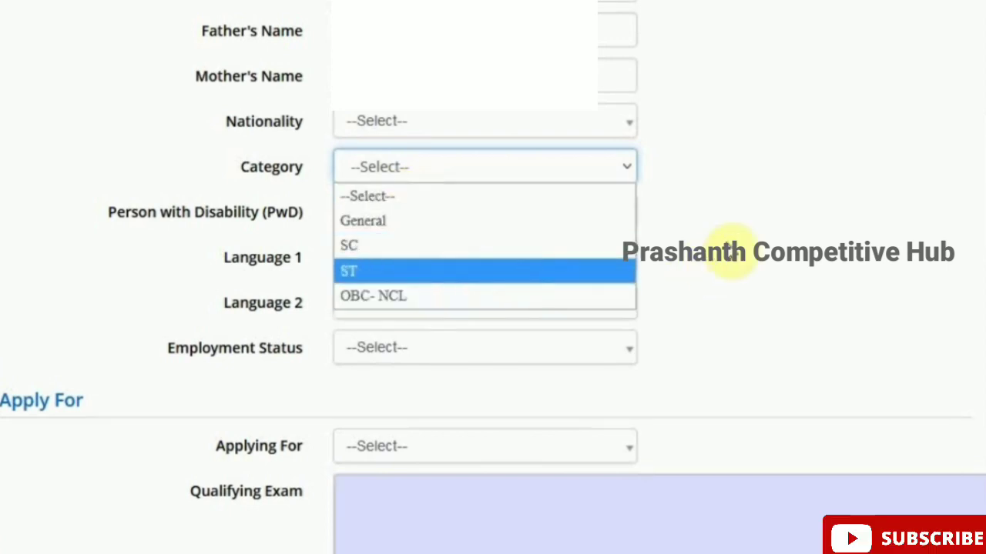
left_click(778, 188)
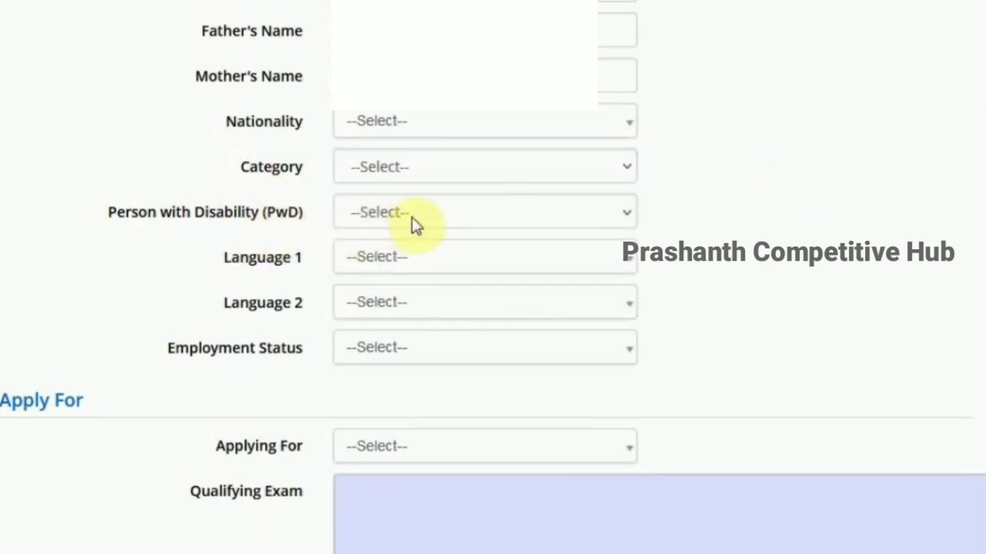
scroll(429, 213, "down", 1)
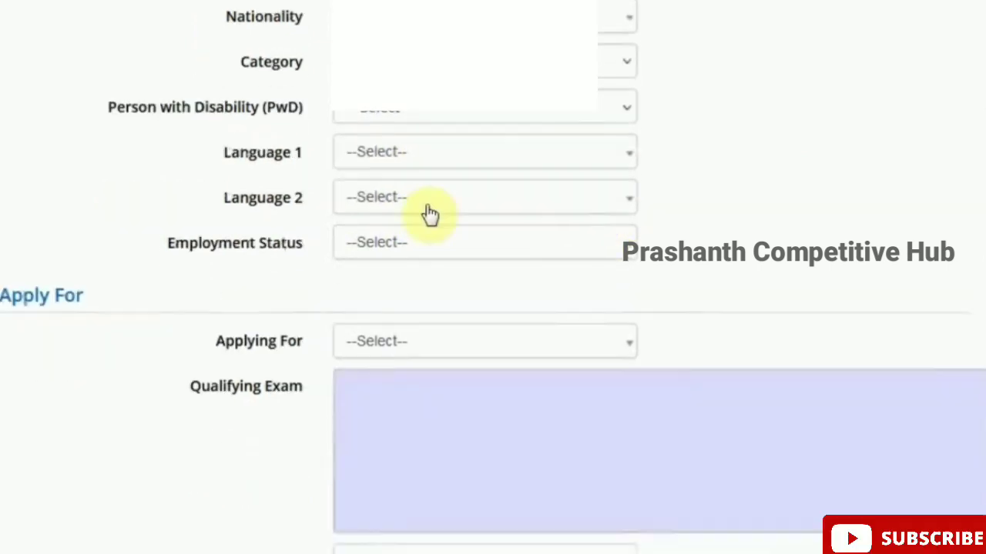
left_click(412, 163)
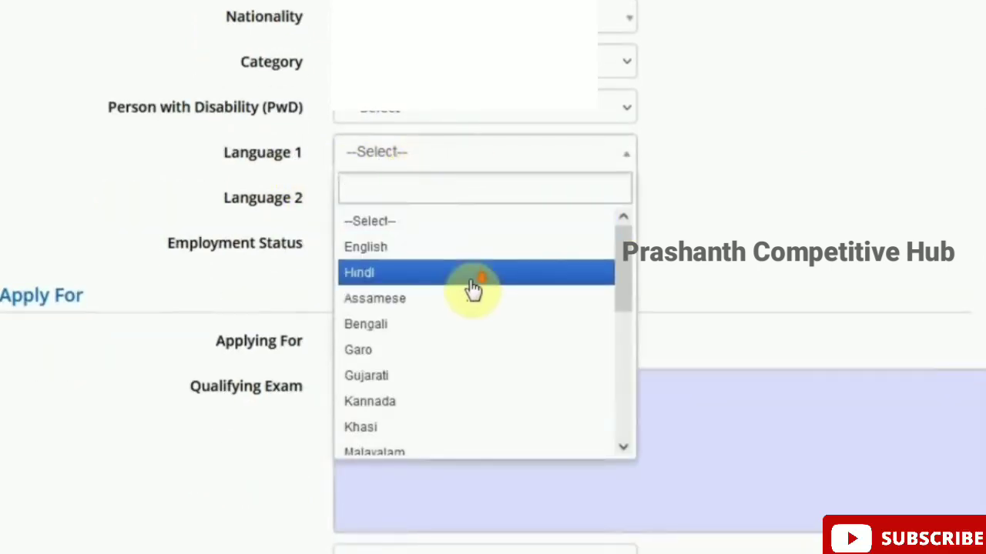
scroll(472, 286, "down", 4)
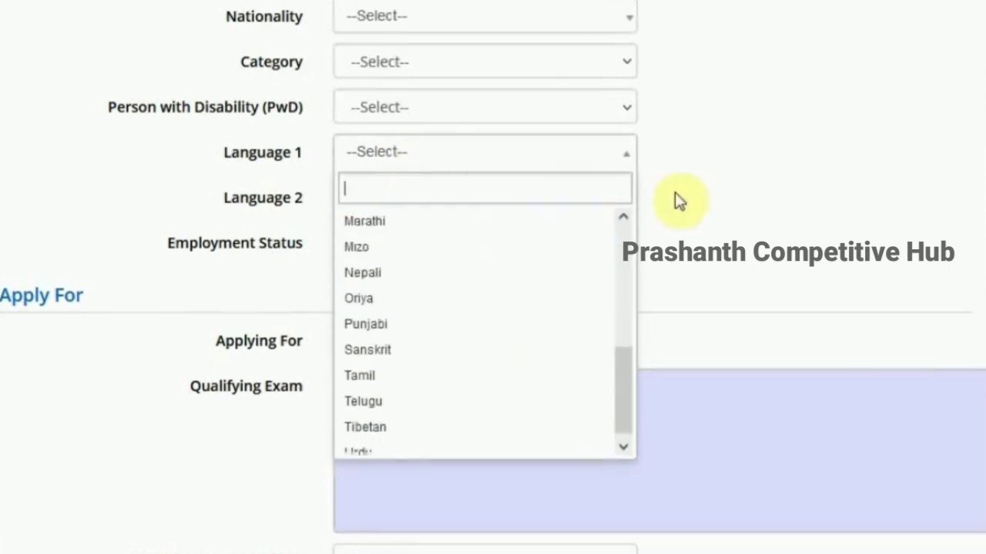
left_click(720, 193)
left_click(488, 202)
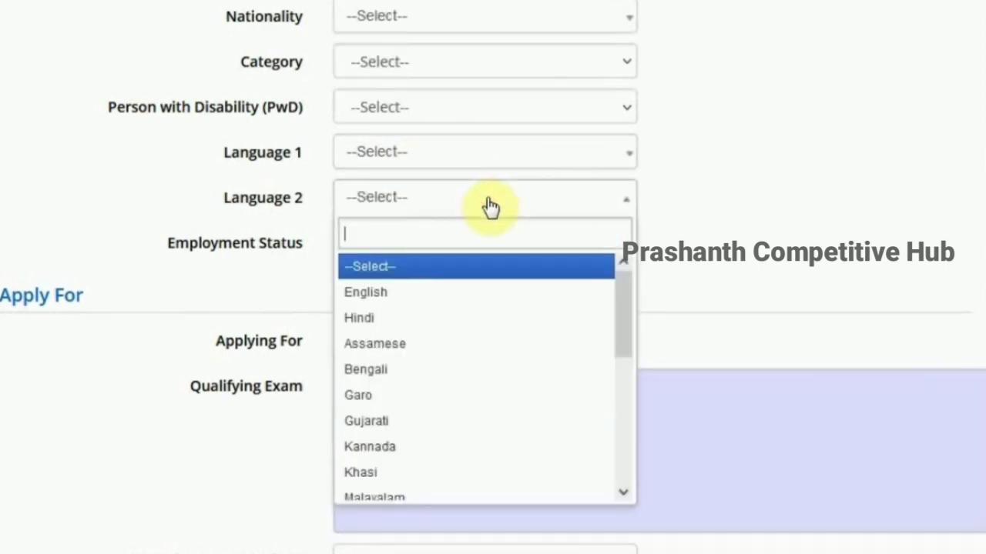
left_click(770, 160)
scroll(479, 127, "down", 2)
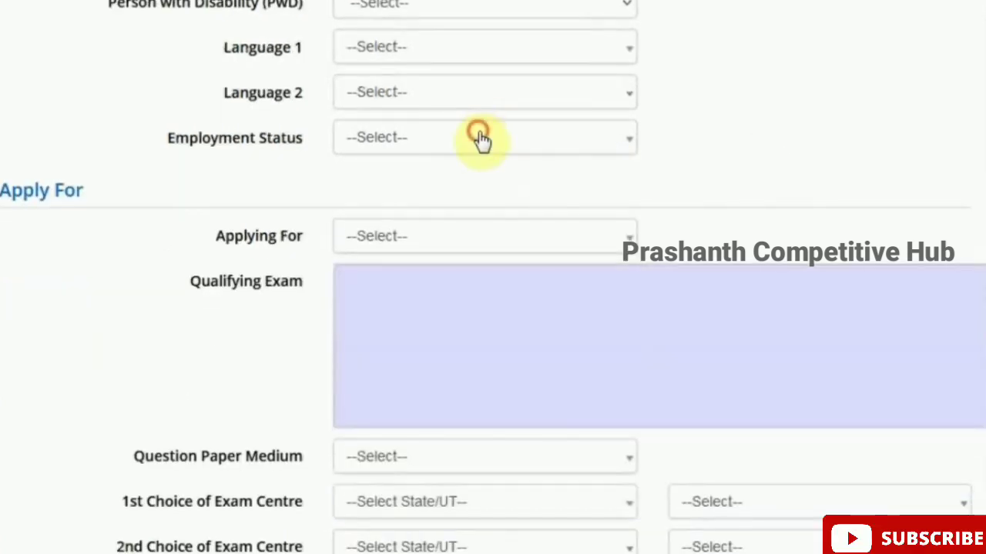
left_click(479, 138)
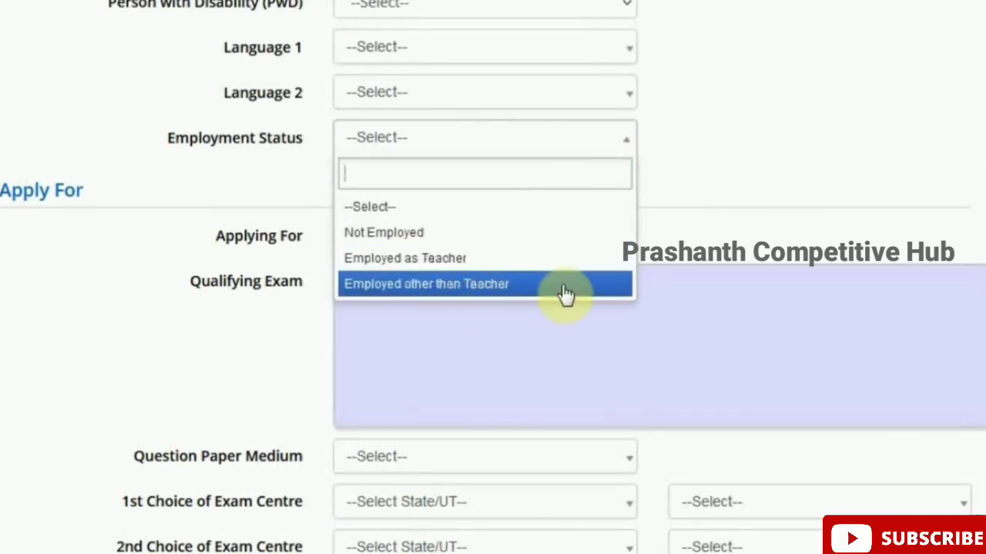
left_click(781, 133)
scroll(781, 133, "down", 1)
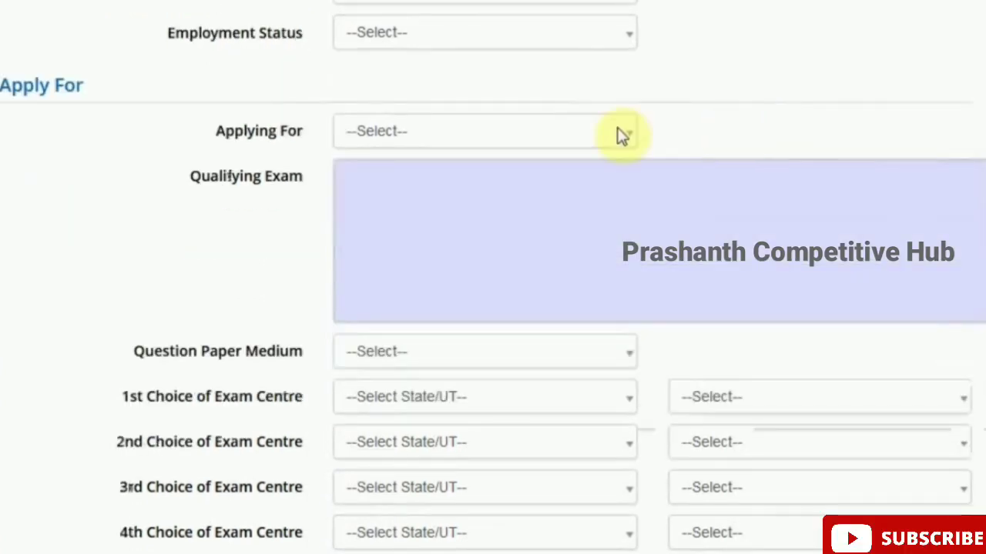
left_click(509, 134)
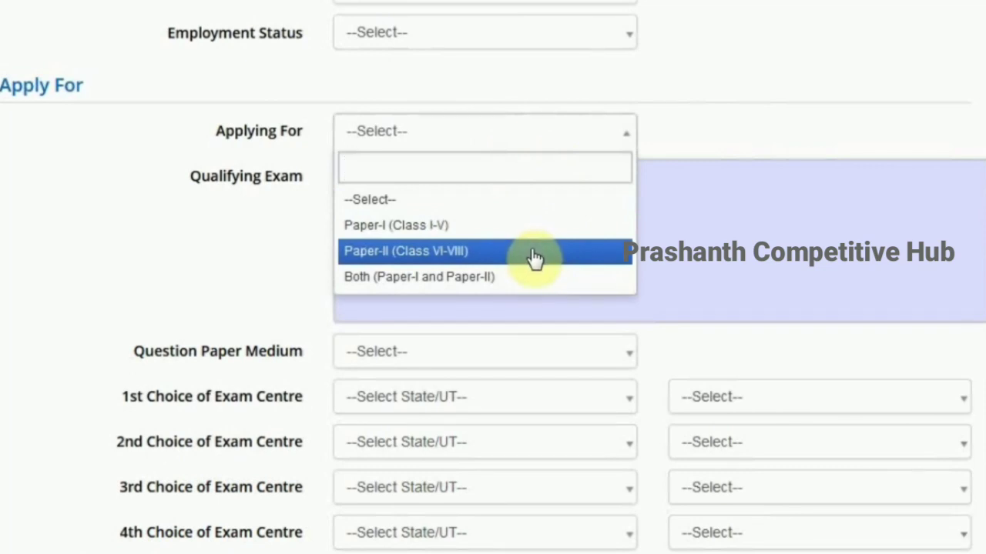
left_click(724, 77)
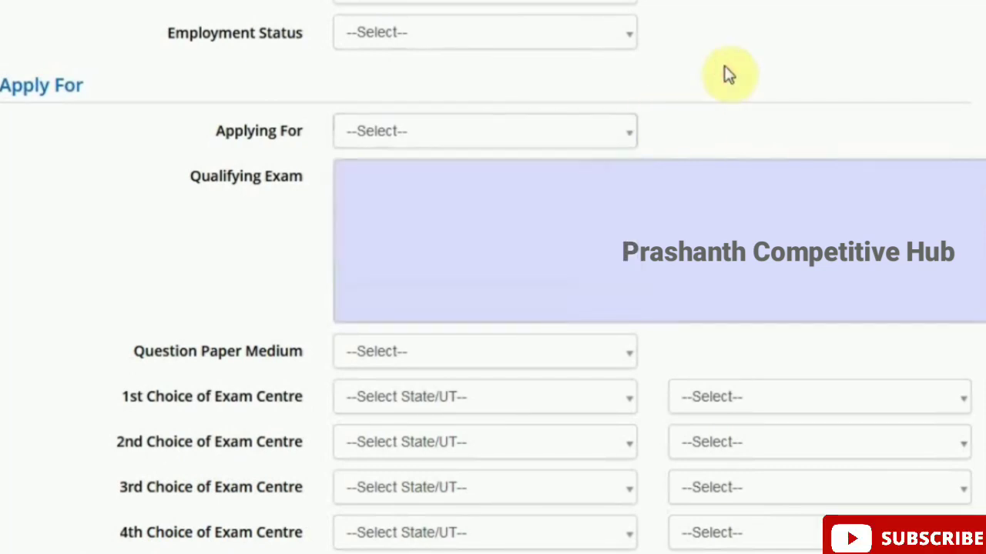
- Look over the Question Paper Medium, 1st-choice state and 4th-choice centre lists without changing them
scroll(728, 73, "down", 2)
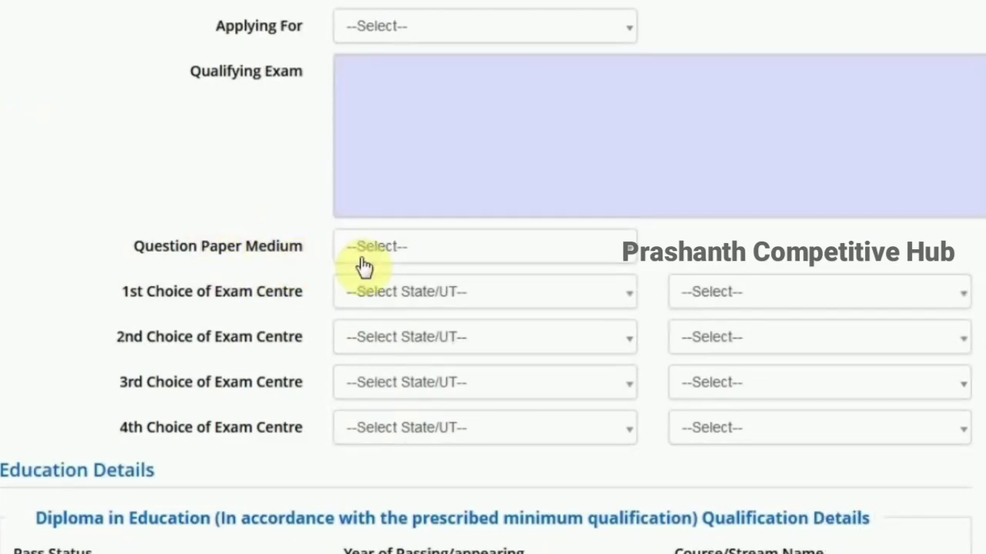
left_click(441, 254)
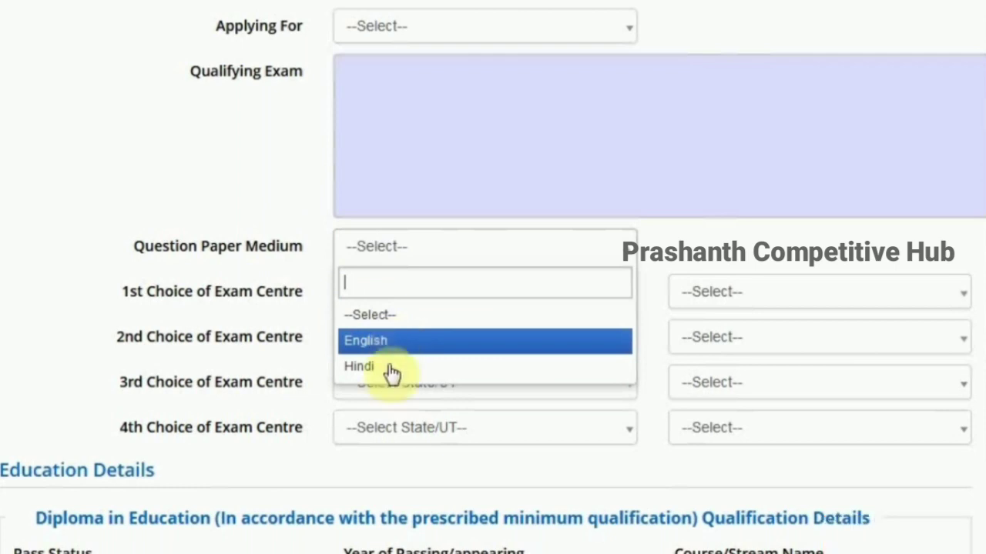
left_click(266, 206)
scroll(286, 280, "down", 2)
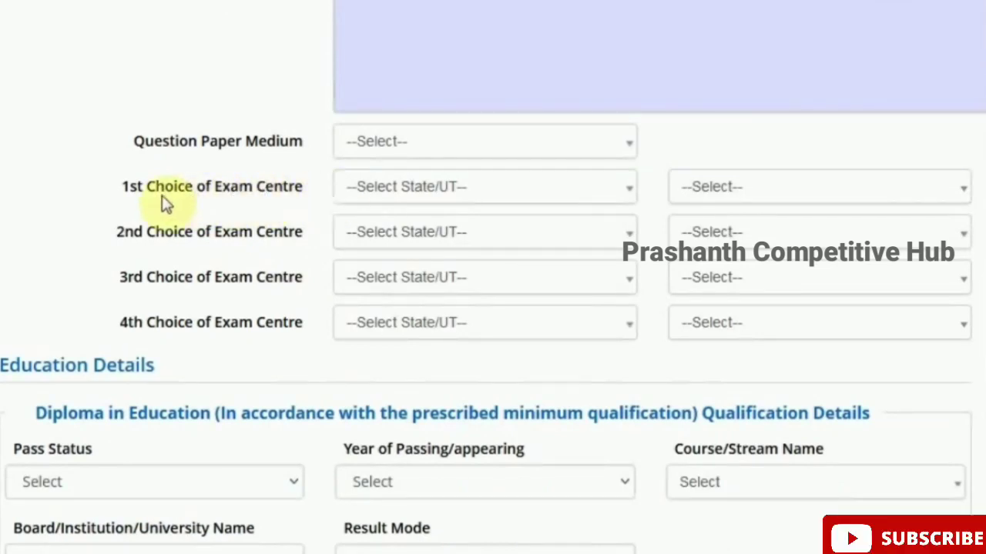
left_click(383, 202)
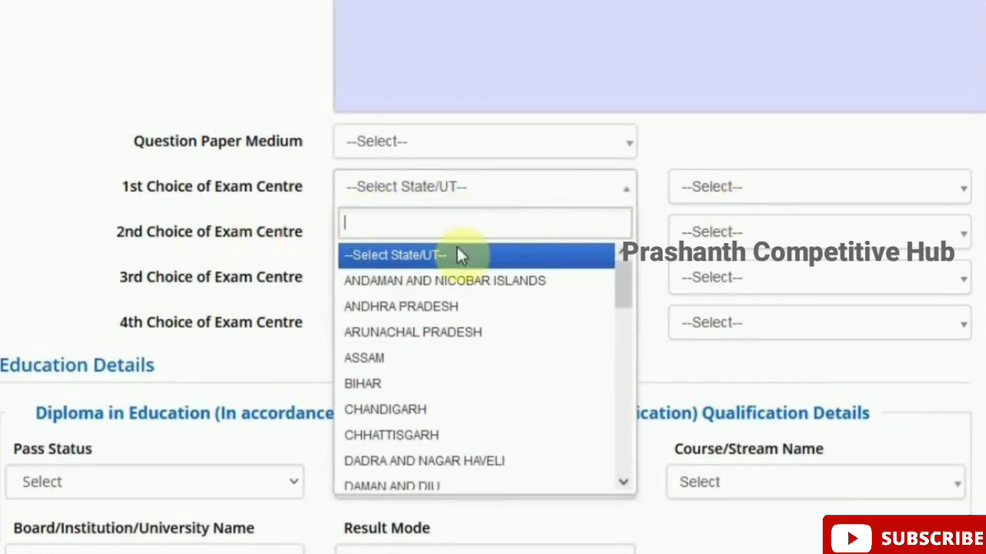
left_click(238, 210)
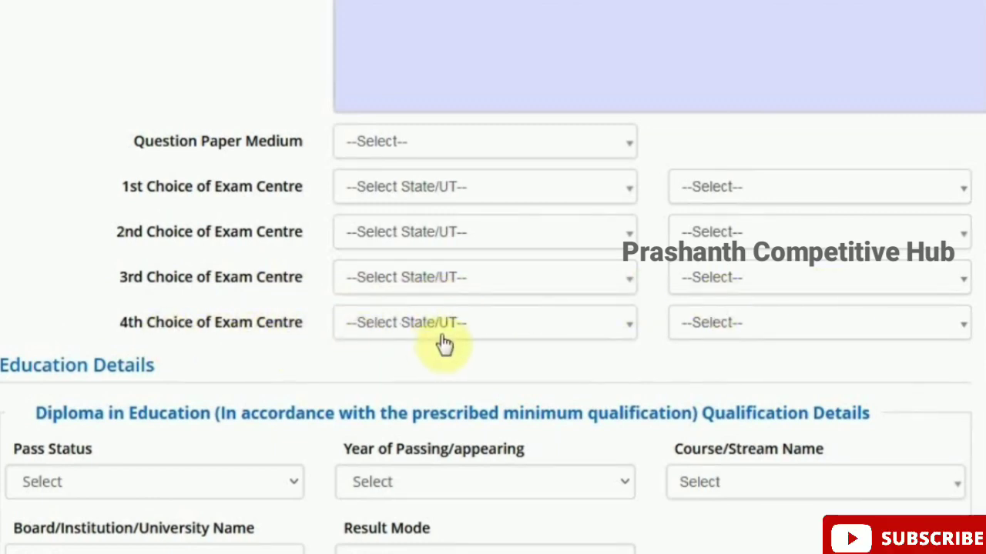
left_click(760, 333)
left_click(579, 298)
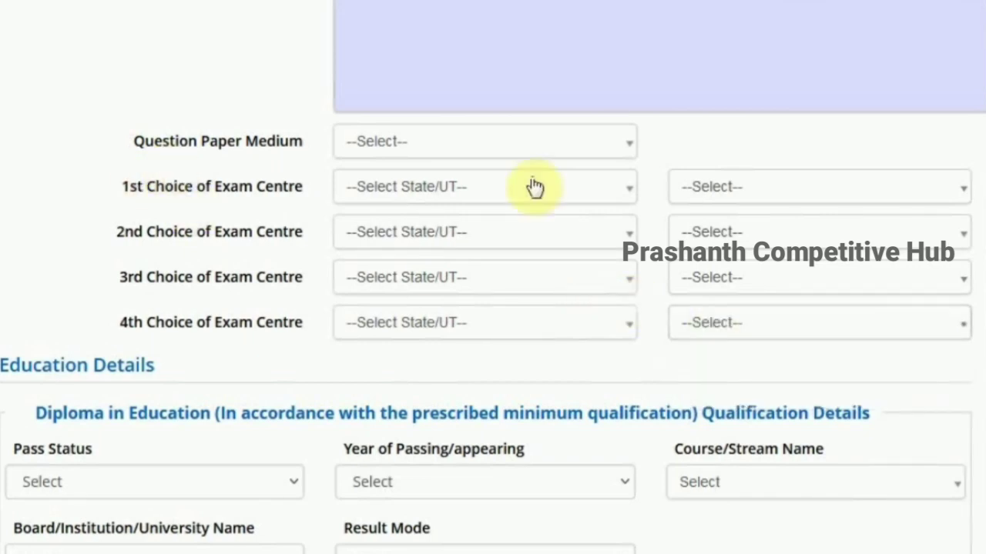
scroll(493, 277, "up", 6)
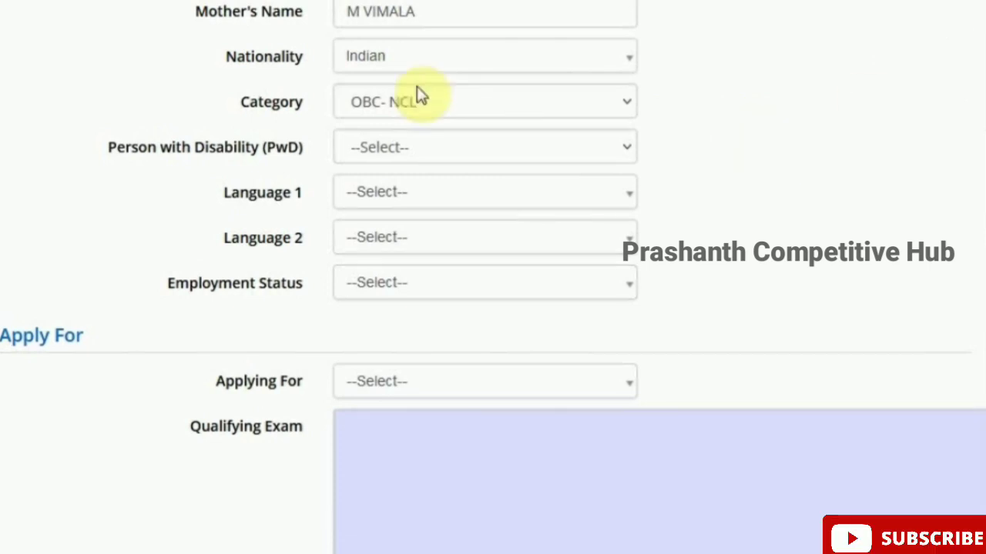
- Answer No for Person with Disability
left_click(435, 149)
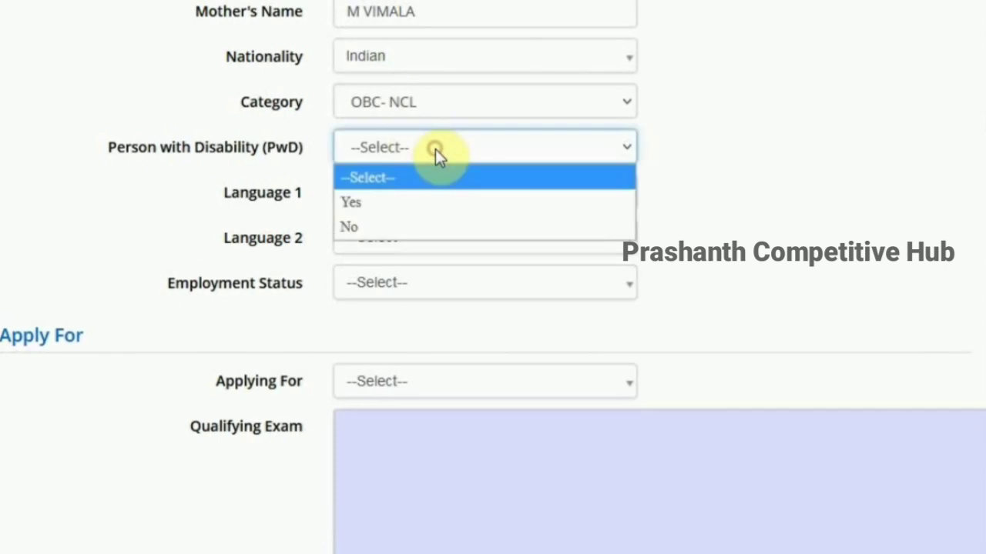
left_click(425, 226)
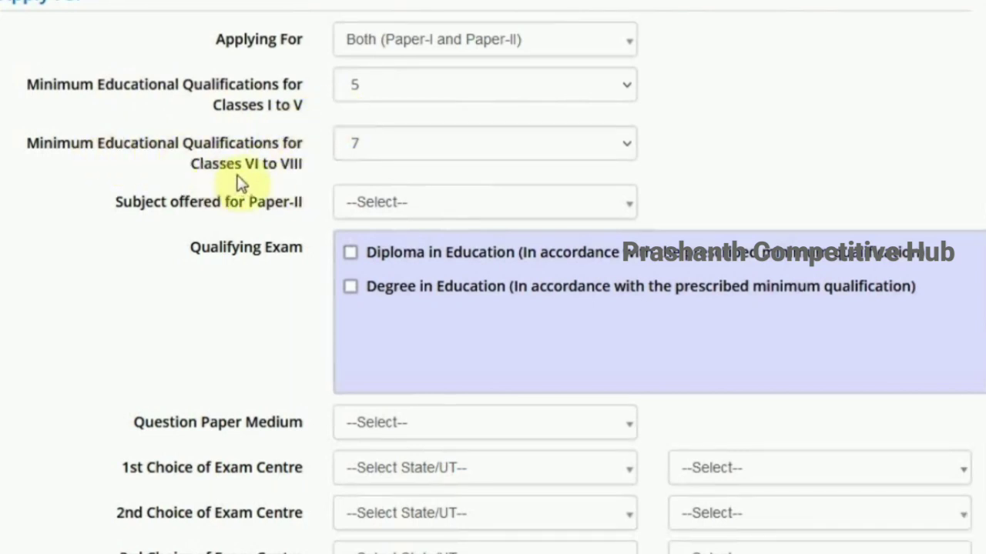
- Keep qualifications 5 and 7 and choose Mathematics & Science as the Paper-II subject
left_click(380, 83)
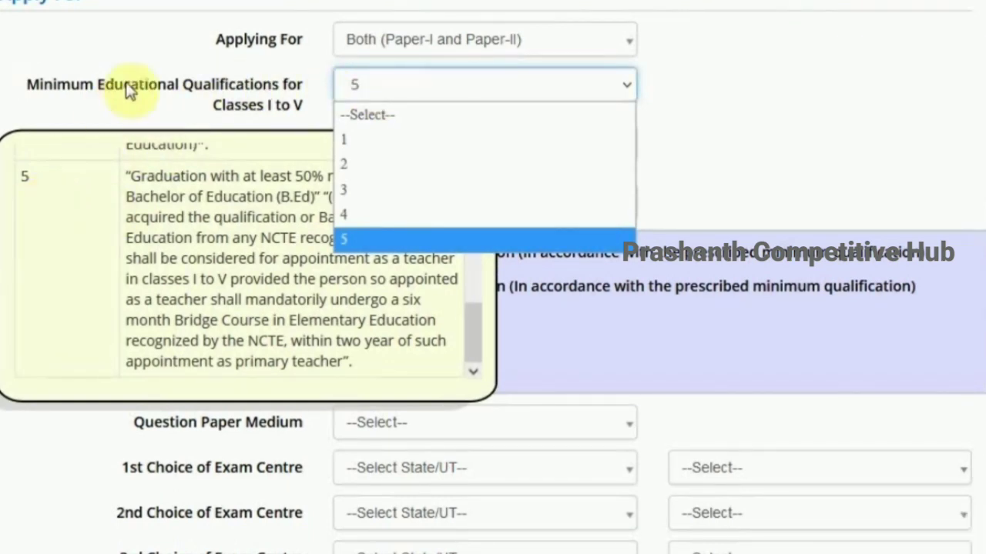
left_click(279, 90)
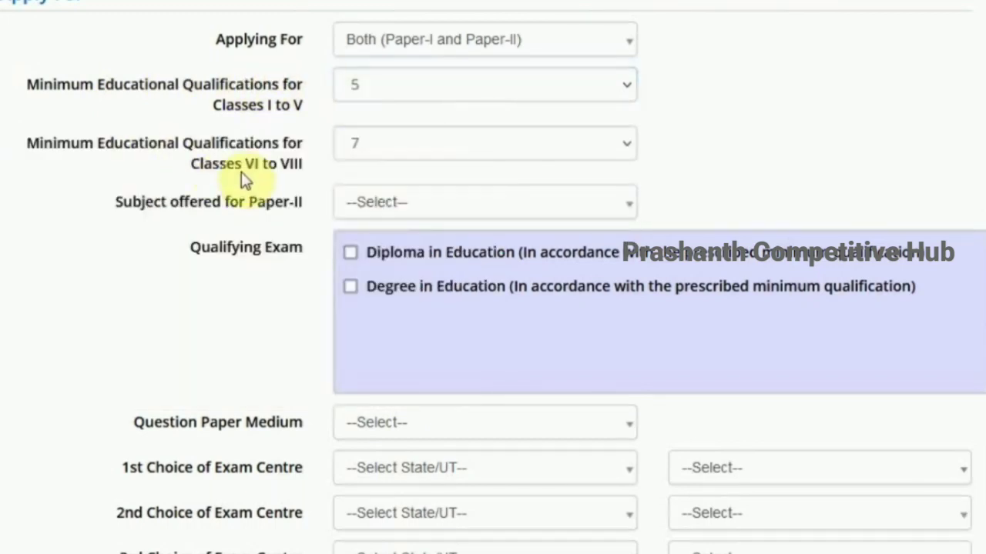
left_click(385, 147)
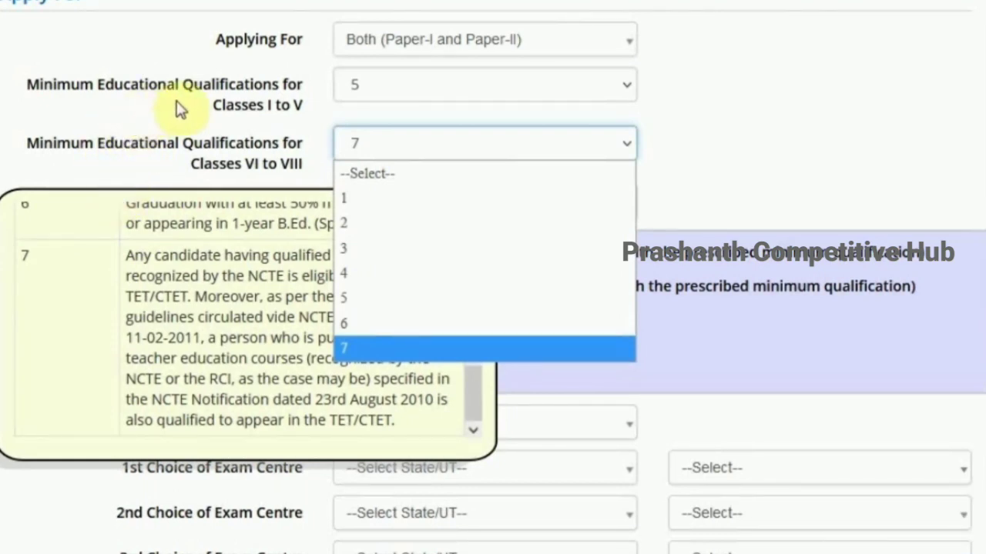
left_click(228, 92)
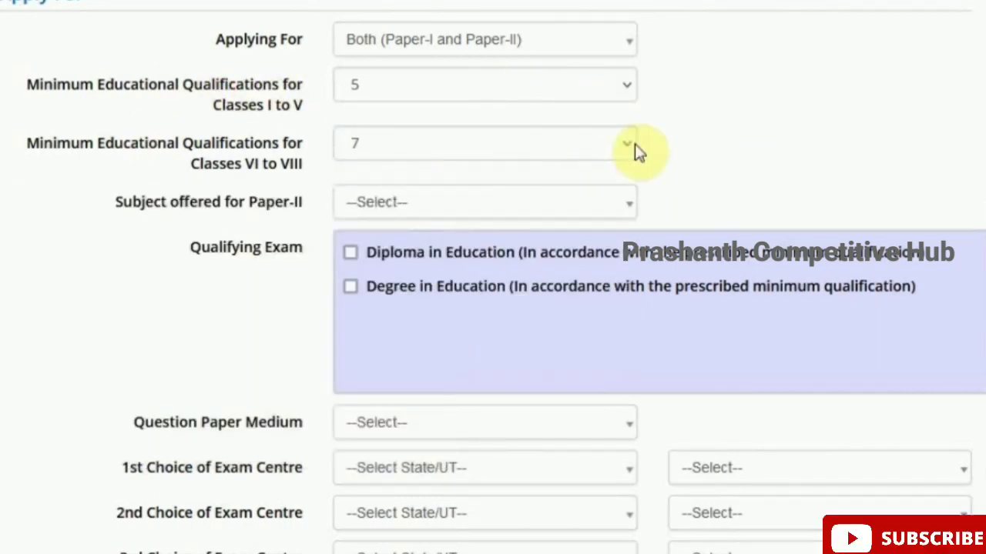
left_click(514, 209)
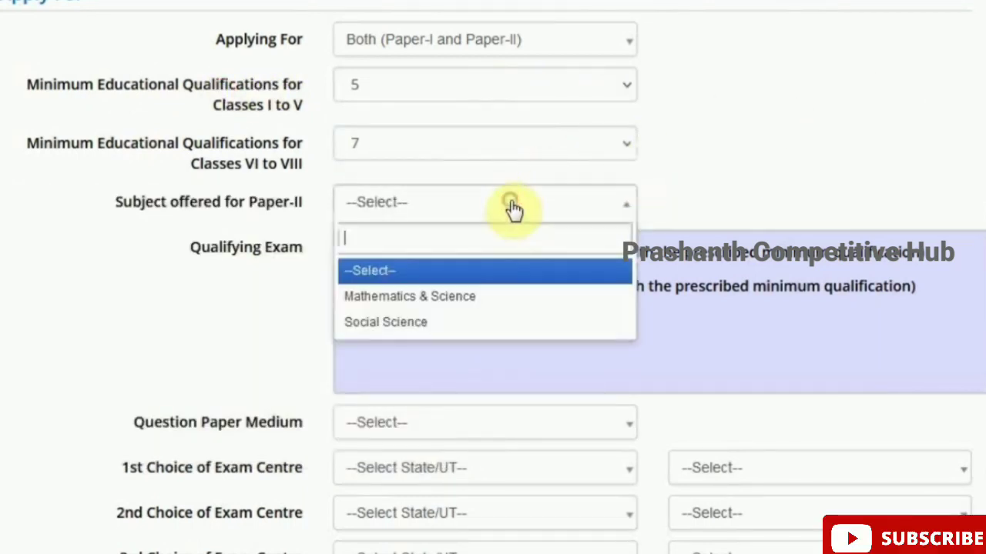
left_click(505, 305)
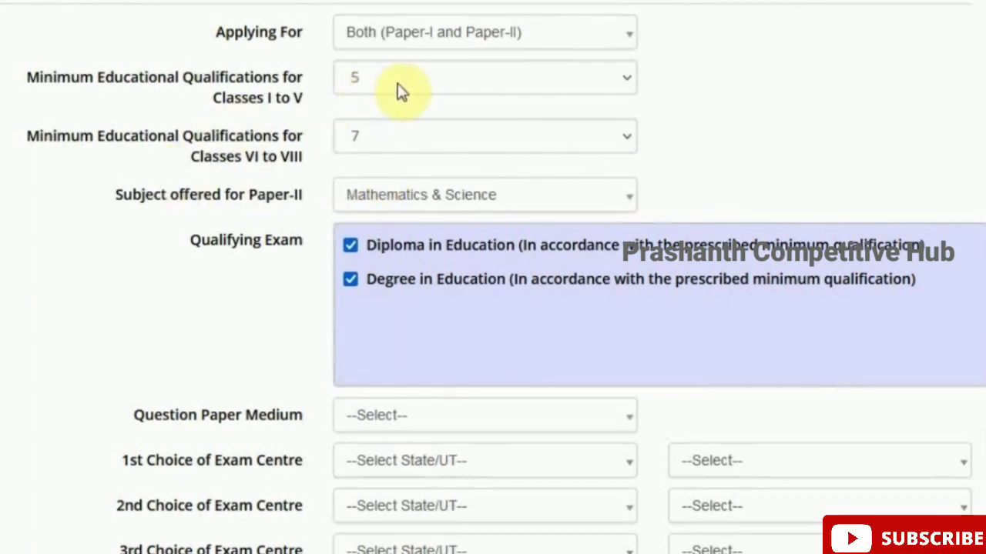
- Recheck that Classes I–V qualification stays 5 and Paper-II remains Mathematics & Science
left_click(433, 82)
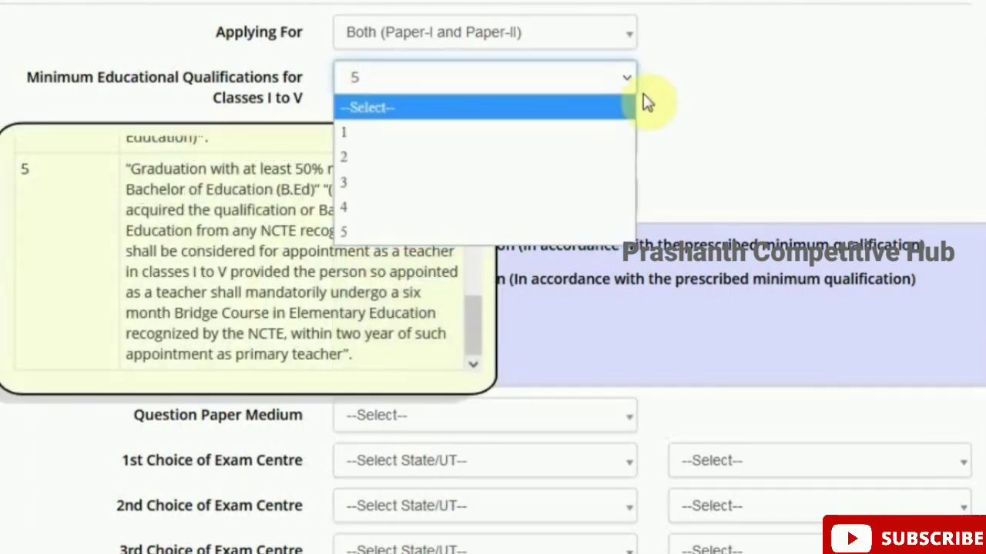
left_click(761, 71)
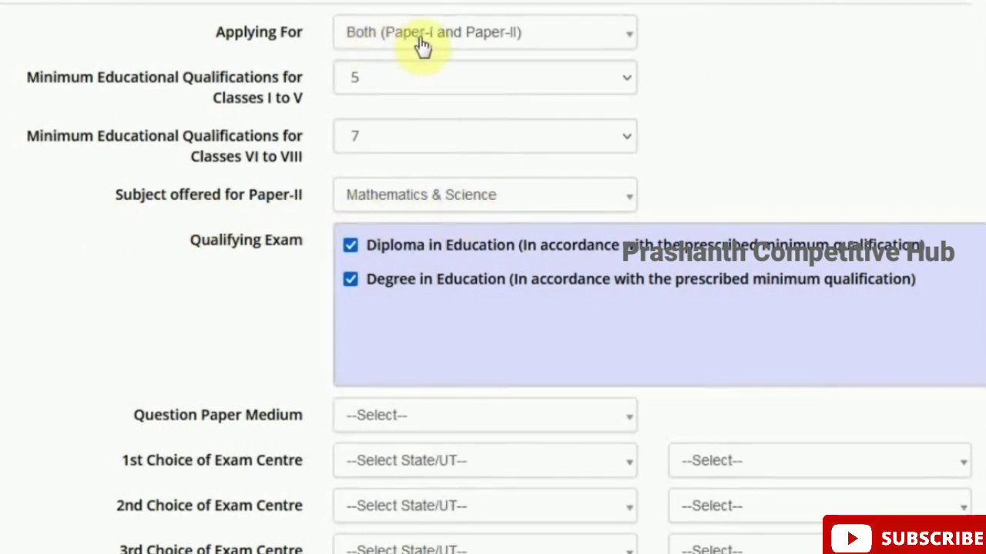
left_click(489, 205)
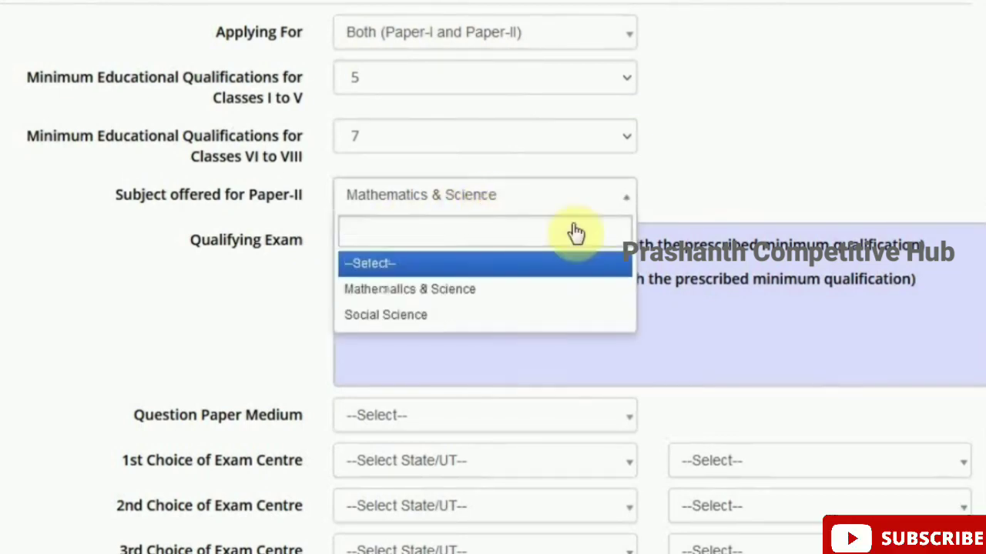
left_click(704, 183)
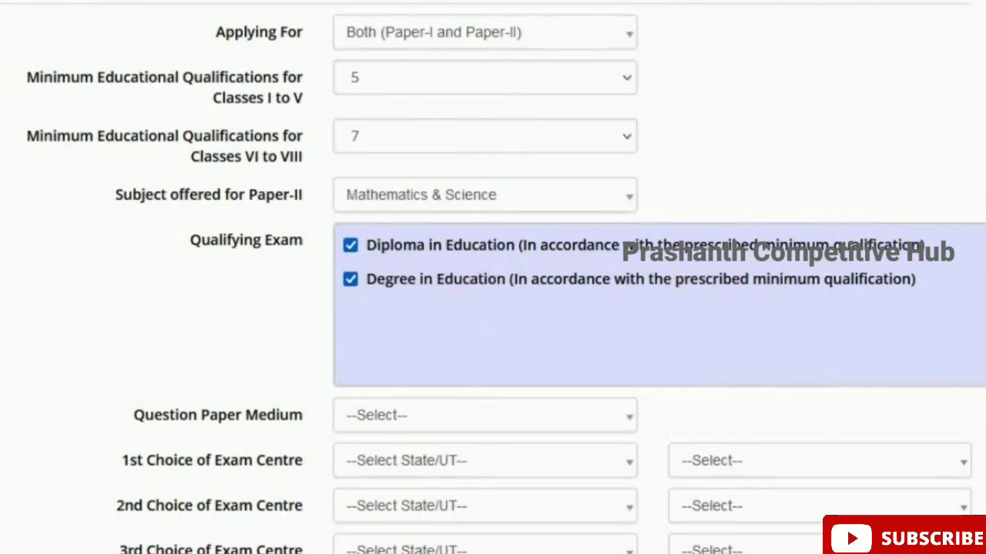
- Set the question paper medium to English
scroll(493, 277, "down", 3)
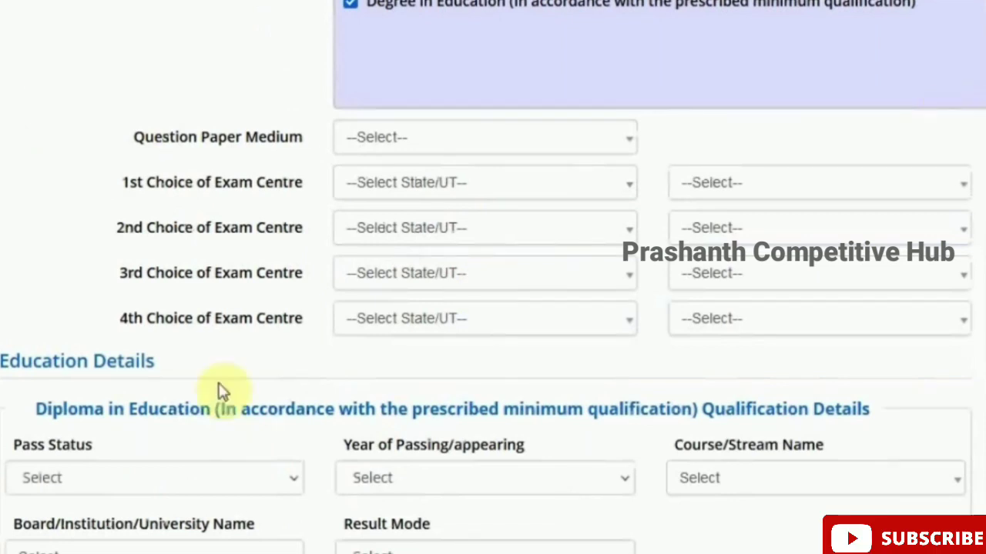
left_click(445, 145)
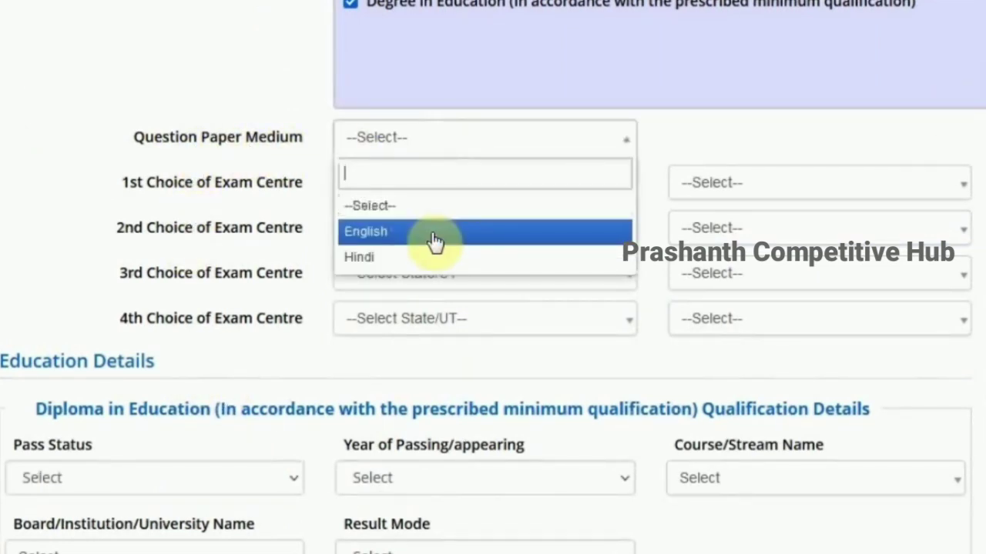
left_click(425, 235)
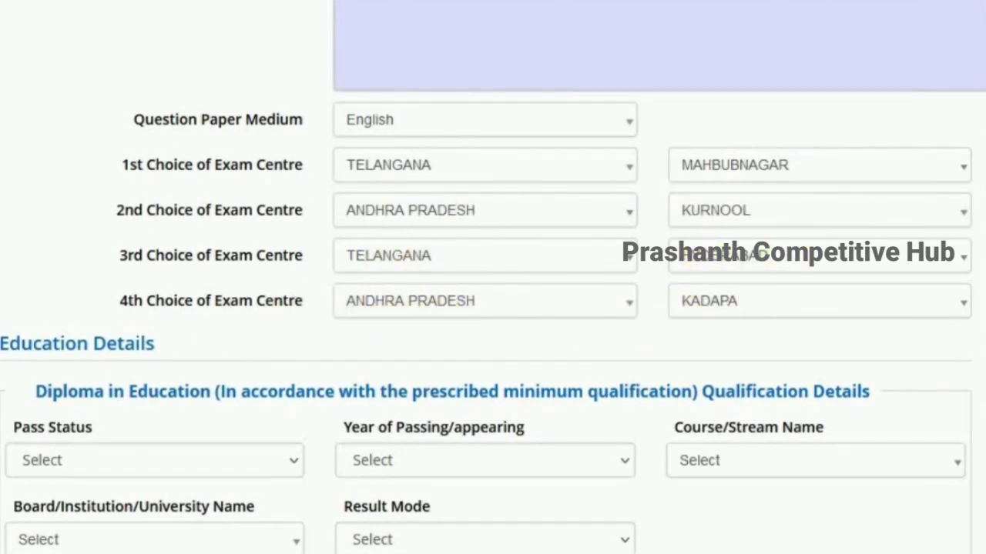
scroll(902, 93, "down", 3)
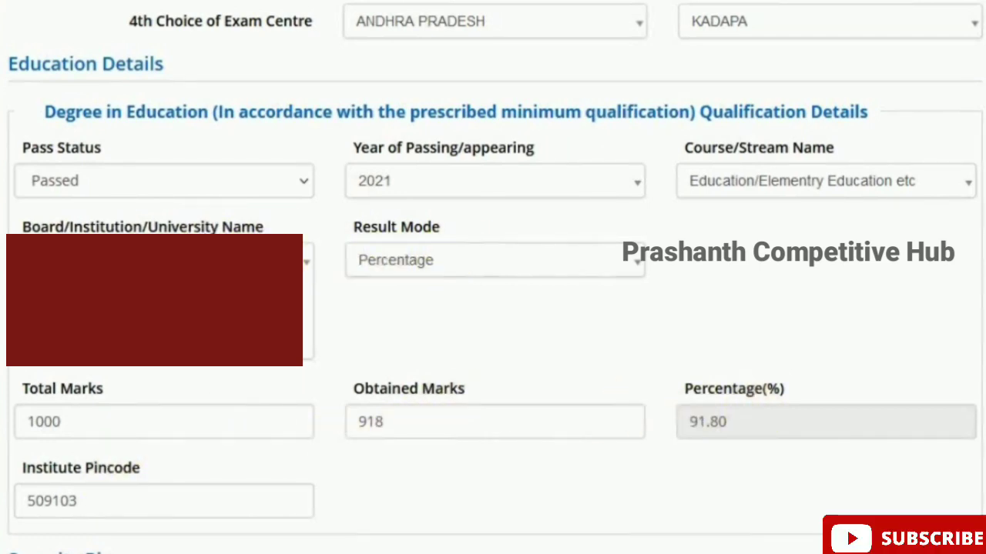
- Enter the displayed security pin and submit the application form for review
scroll(493, 308, "down", 3)
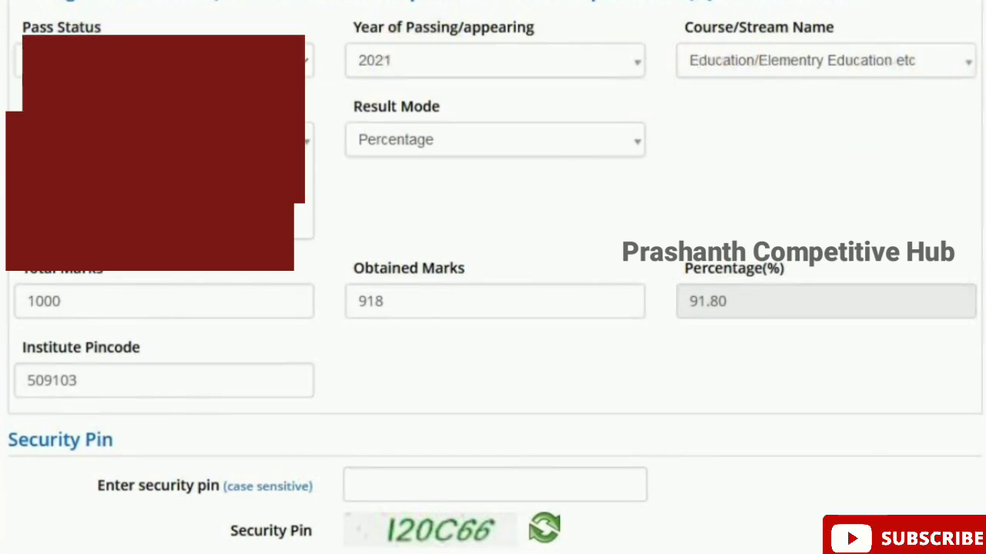
scroll(493, 308, "down", 1)
type("I20C66")
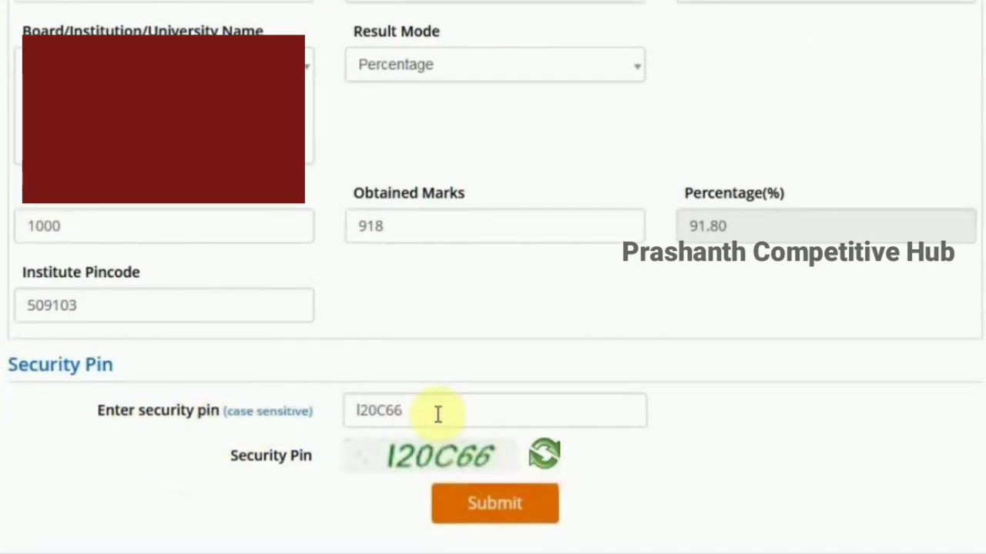
left_click(497, 508)
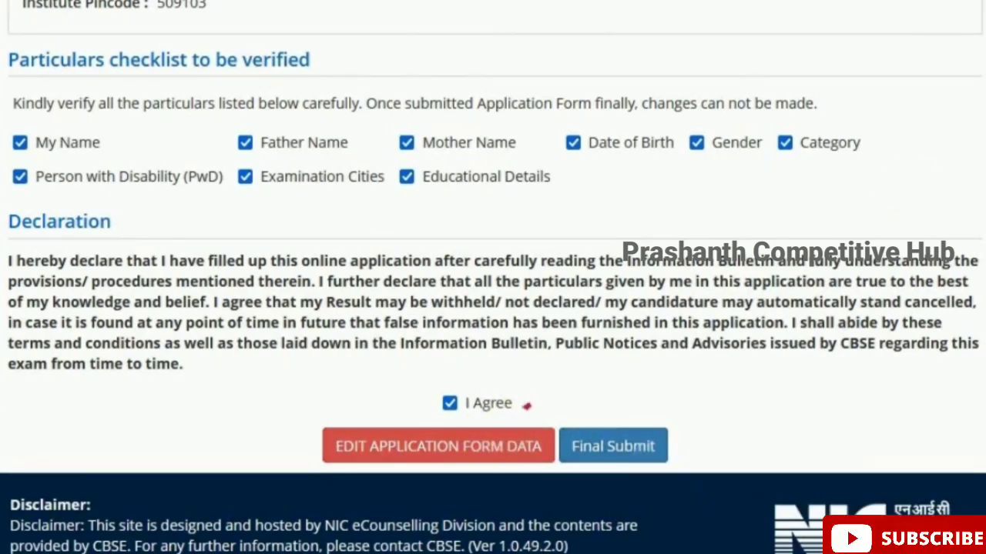
- Final-submit the application form and confirm with Yes
left_click(613, 446)
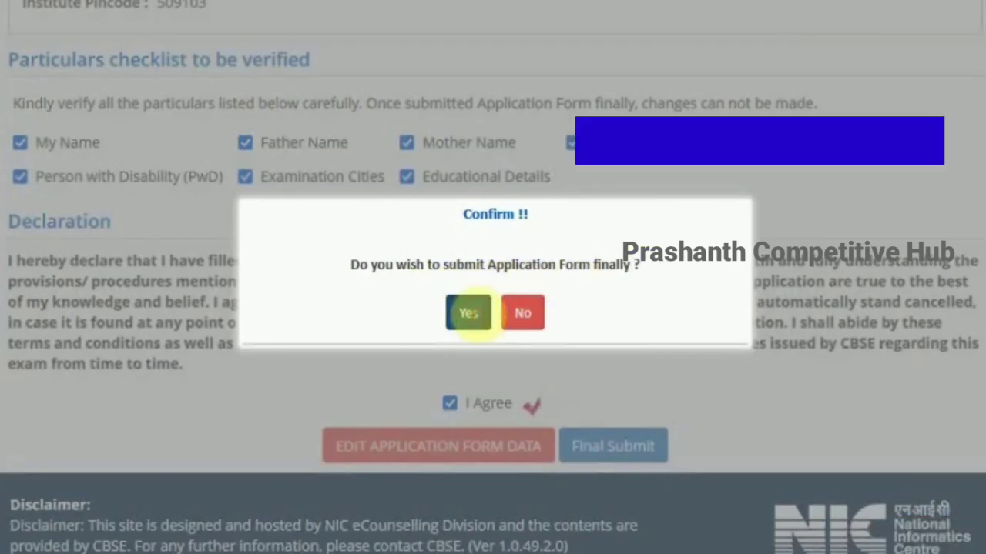
left_click(468, 313)
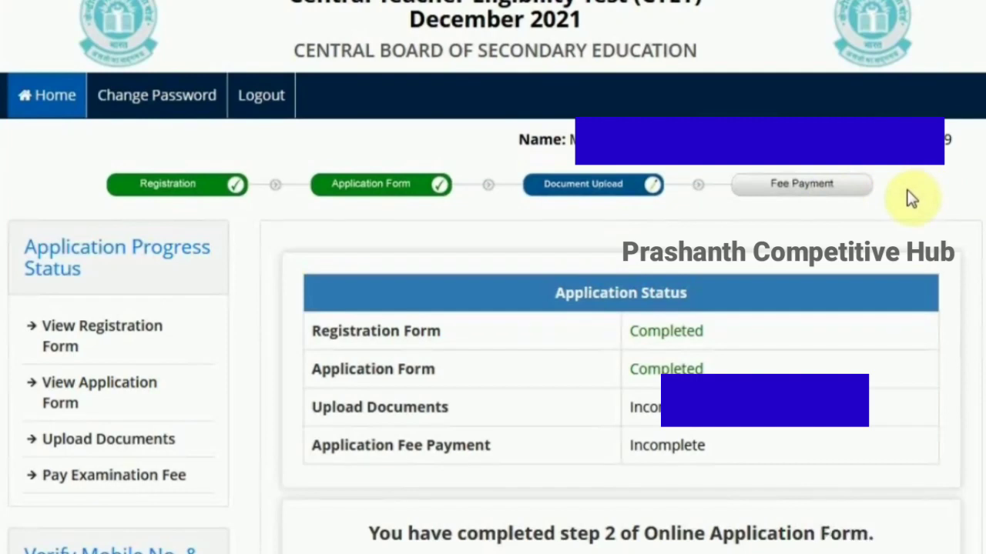
- Go to the Upload Documents step for the photograph and signature
scroll(493, 308, "down", 4)
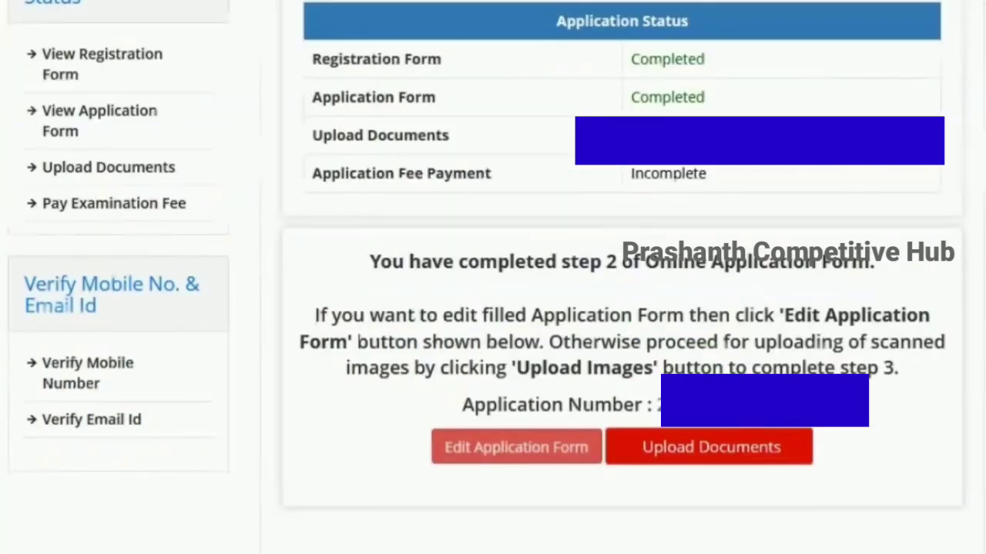
left_click(701, 455)
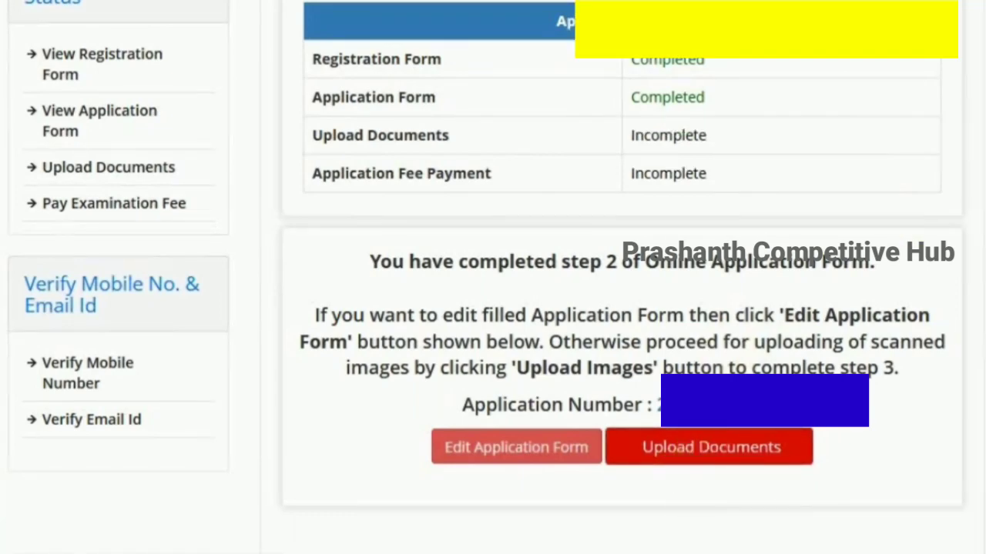
scroll(492, 308, "down", 3)
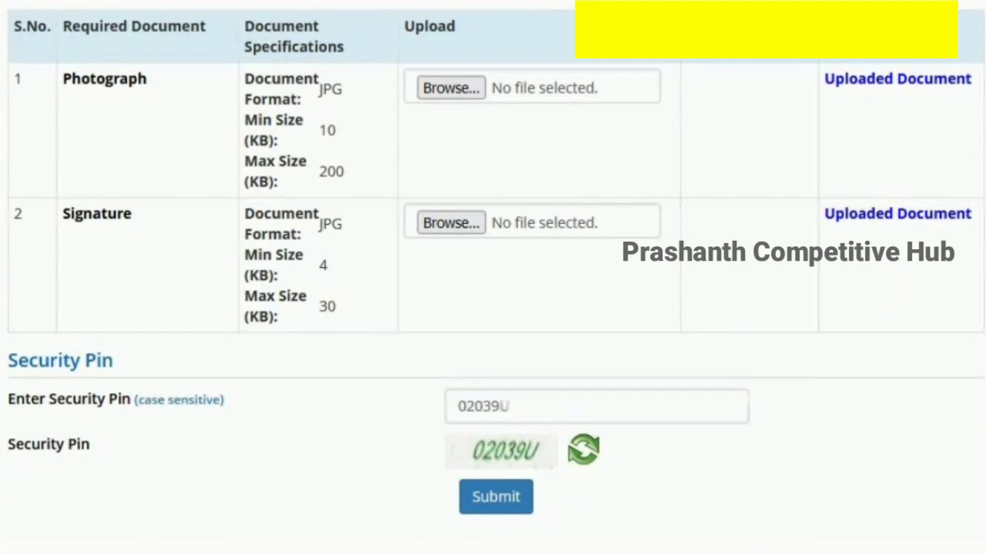
- Submit the photograph and signature, confirm, and acknowledge the upload success alert
left_click(500, 504)
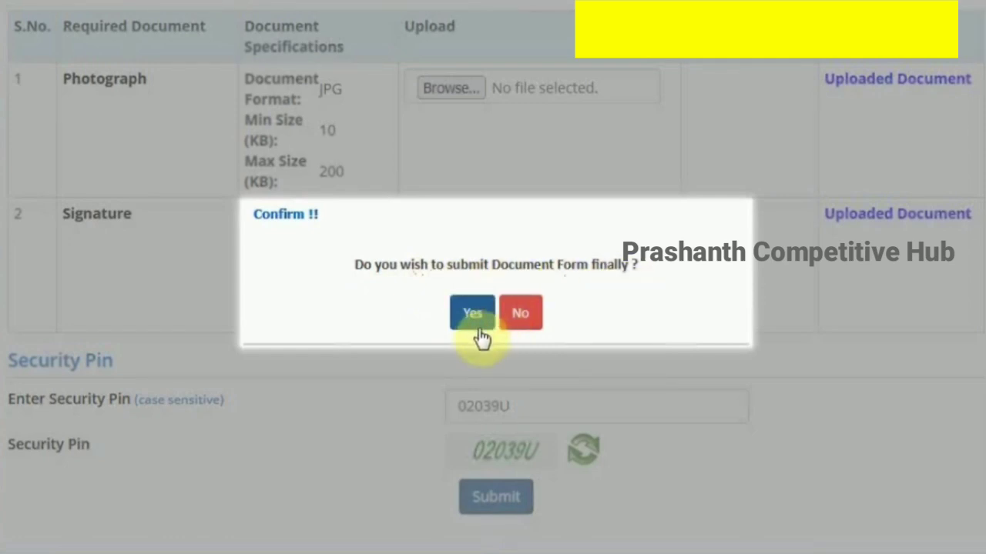
left_click(477, 329)
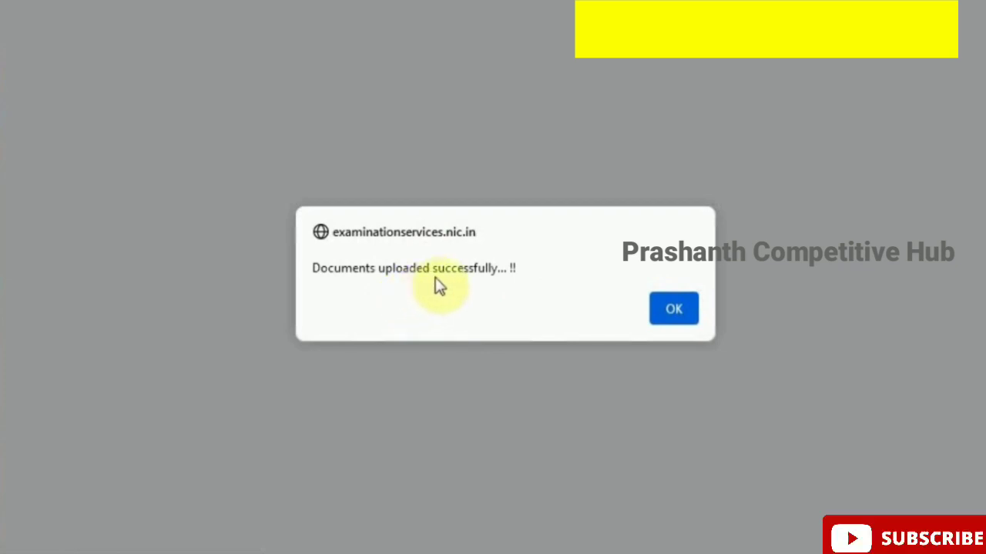
left_click(673, 311)
left_click(673, 311)
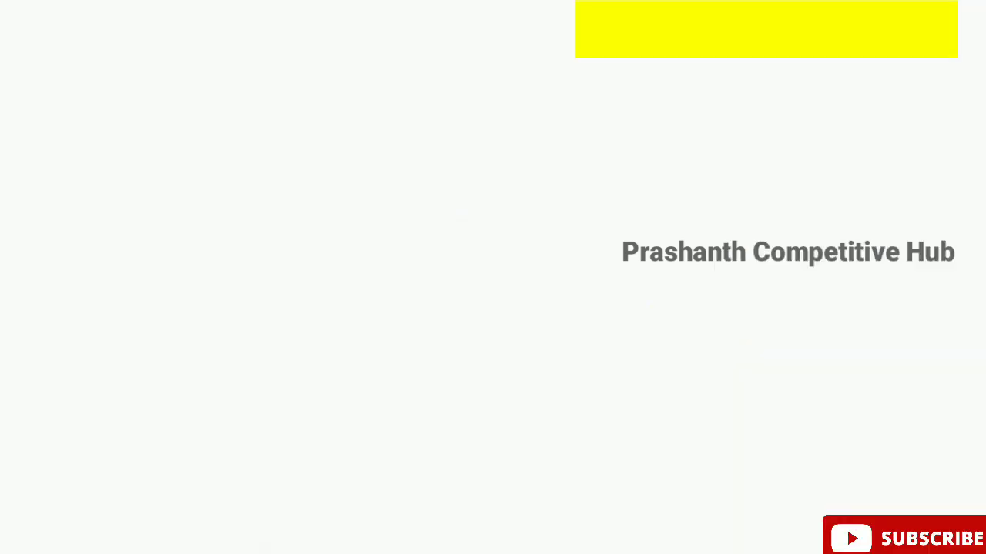
scroll(493, 278, "down", 3)
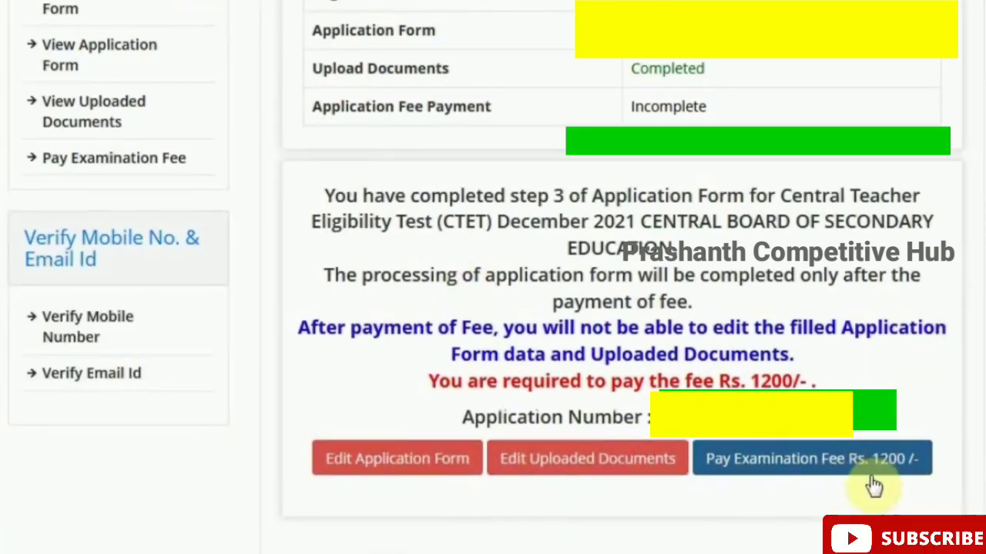
- Pay the Rs. 1200 examination fee by Online Payment and confirm proceeding
left_click(809, 460)
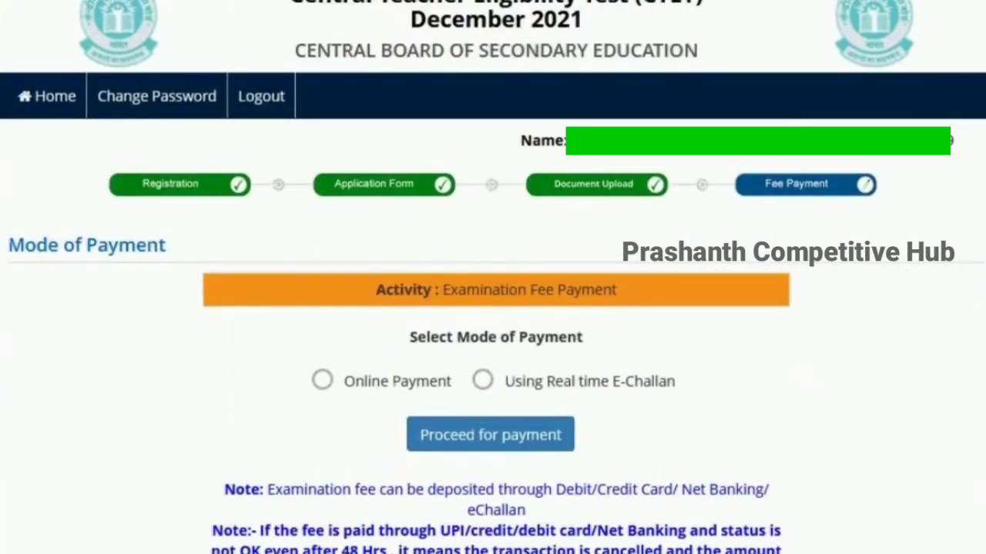
scroll(493, 308, "down", 3)
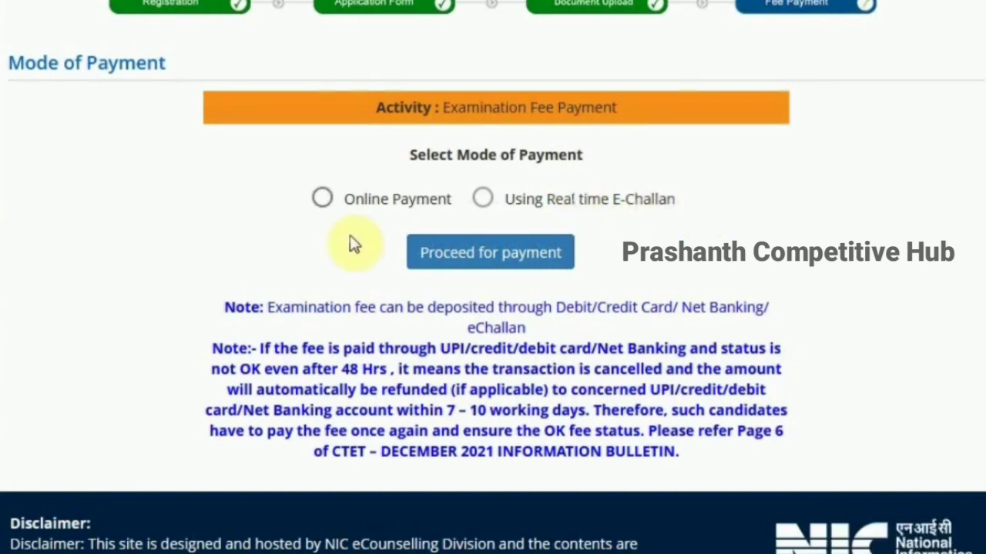
left_click(324, 199)
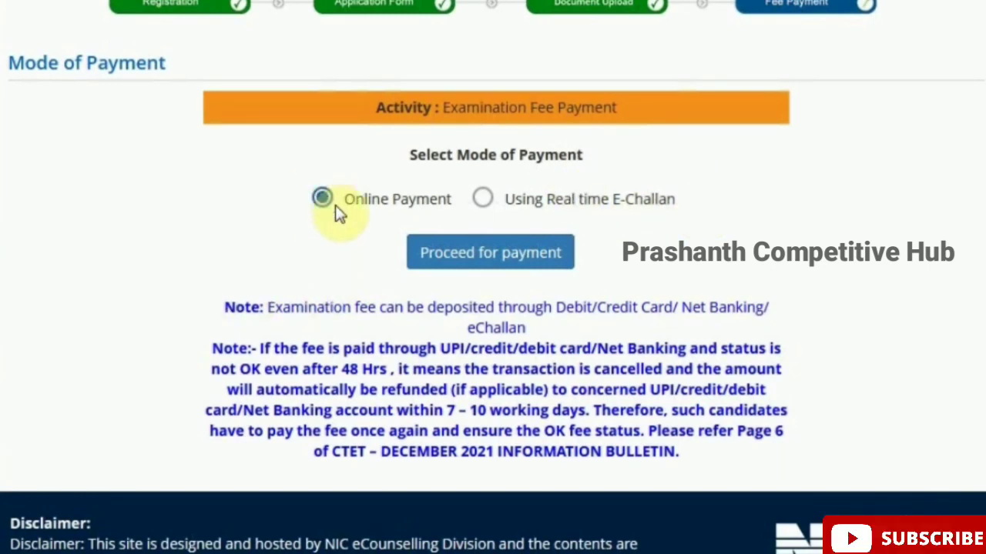
left_click(475, 261)
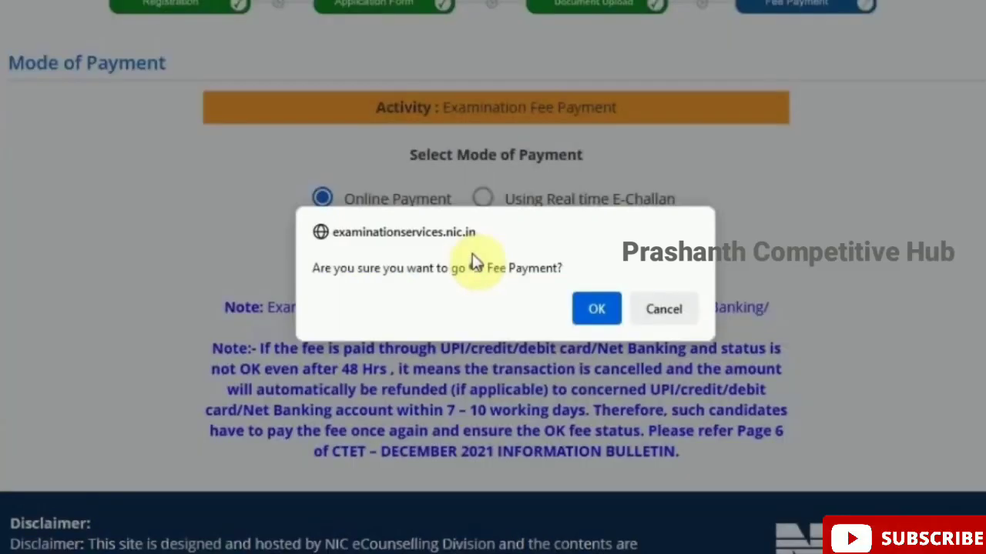
left_click(597, 309)
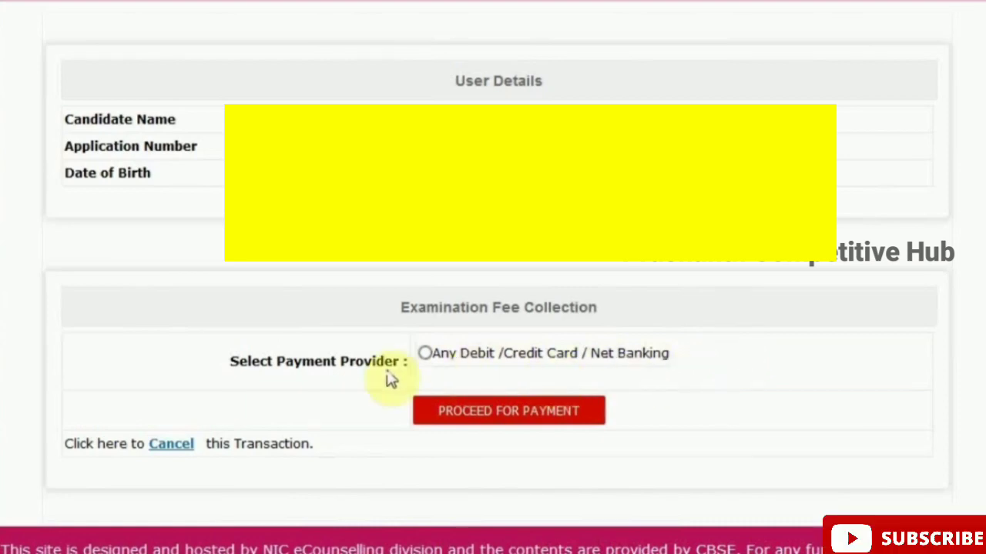
- Choose the Any Debit/Credit Card/Net Banking provider and proceed for payment
left_click(425, 354)
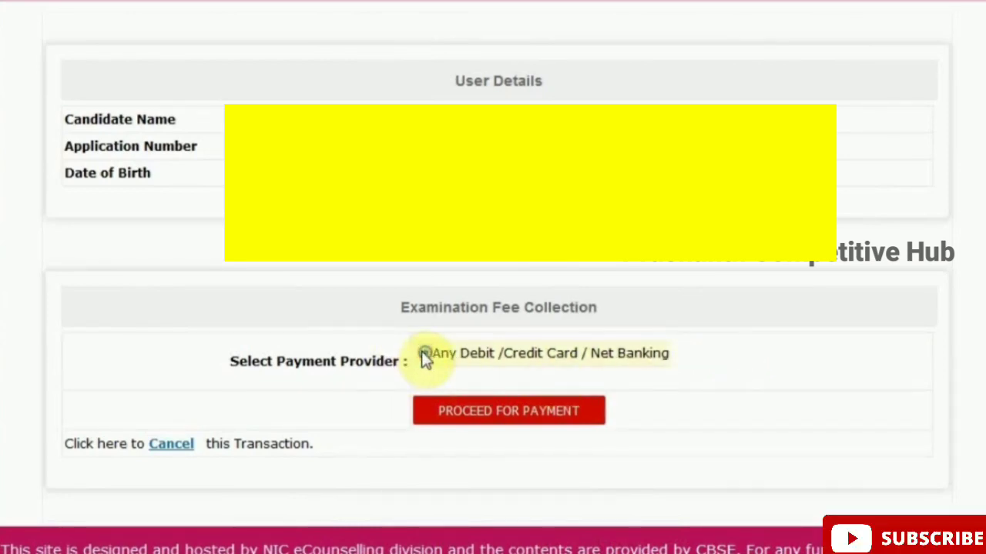
left_click(484, 420)
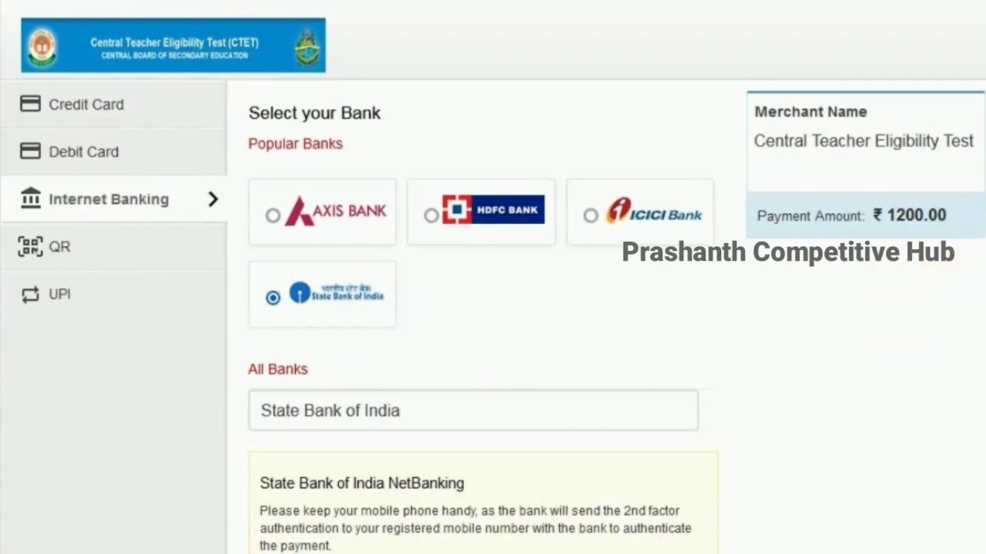
- Pay the ₹1200 fee via State Bank of India net banking and download the confirmation page
scroll(493, 282, "down", 1)
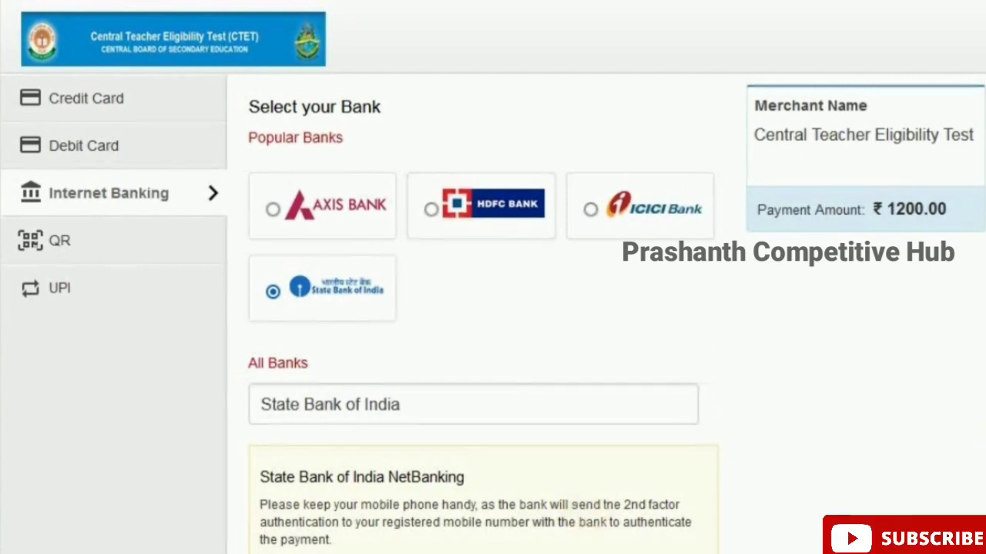
scroll(493, 277, "down", 3)
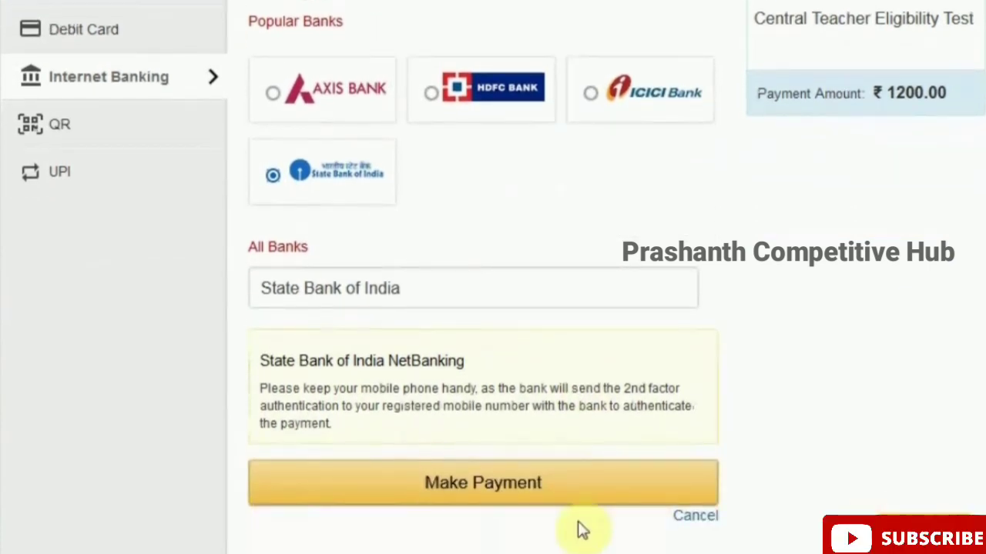
left_click(544, 483)
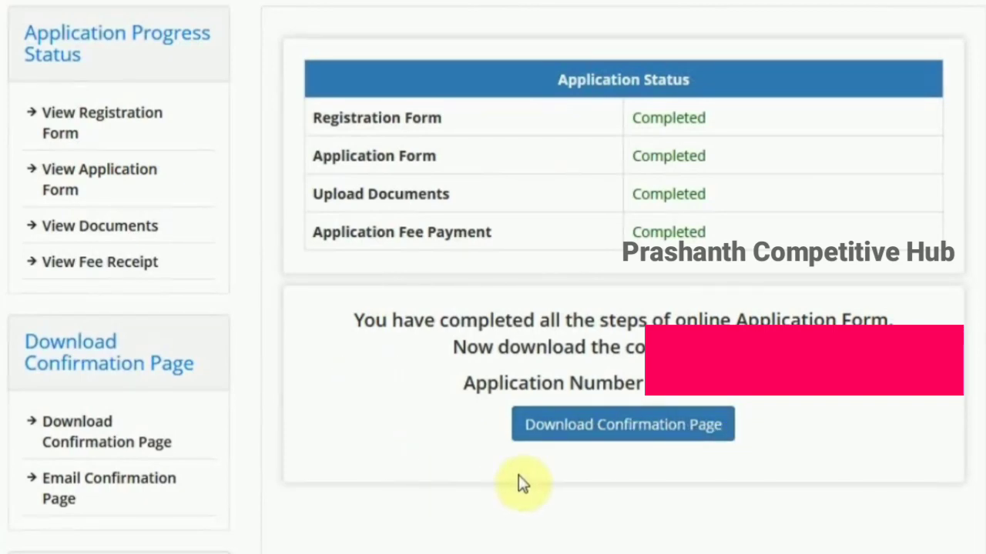
left_click(647, 433)
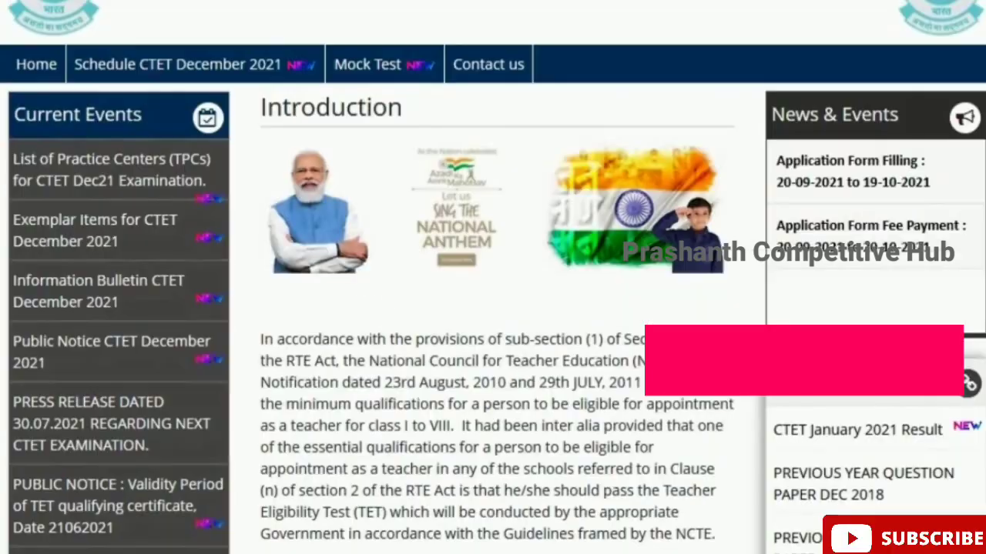